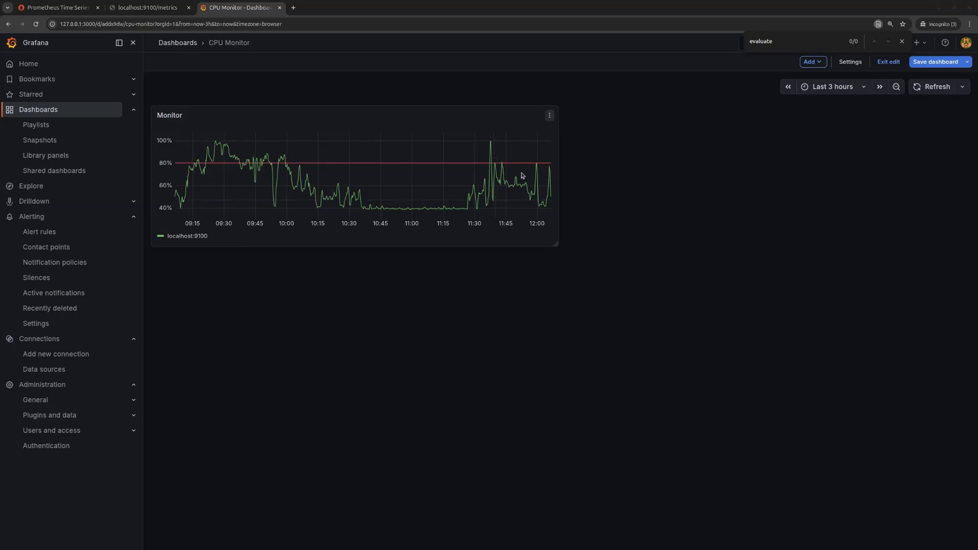
- Open the Monitor panel of the CPU Monitor dashboard for editing
left_click(550, 112)
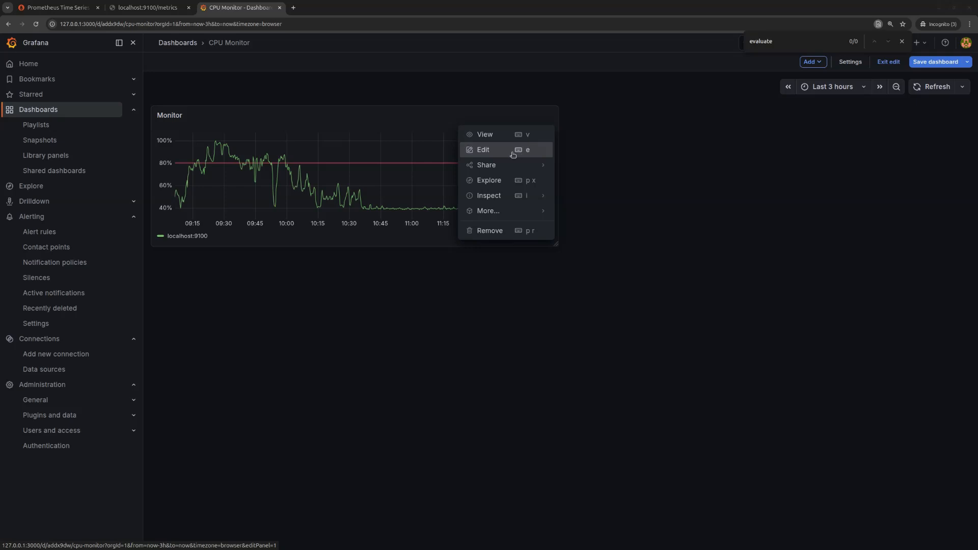
left_click(371, 296)
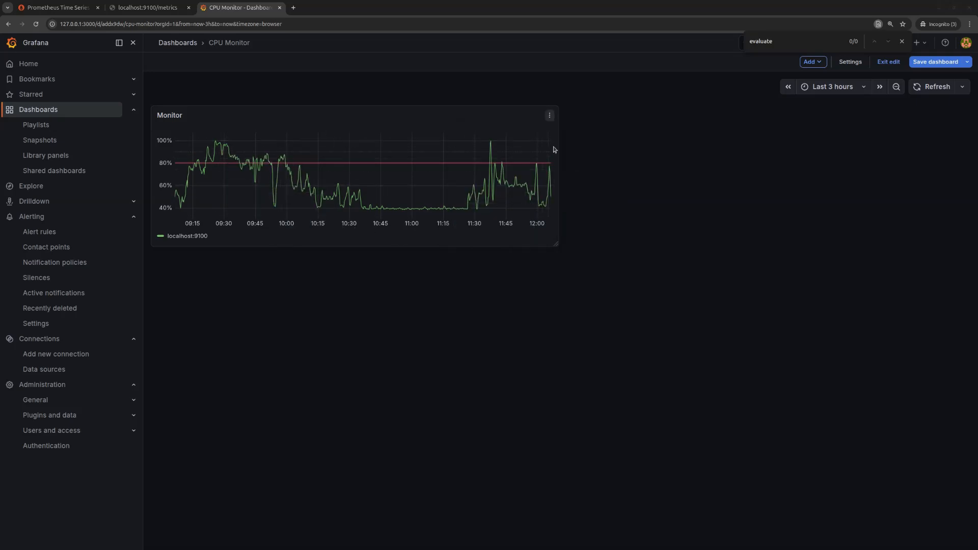
left_click(550, 116)
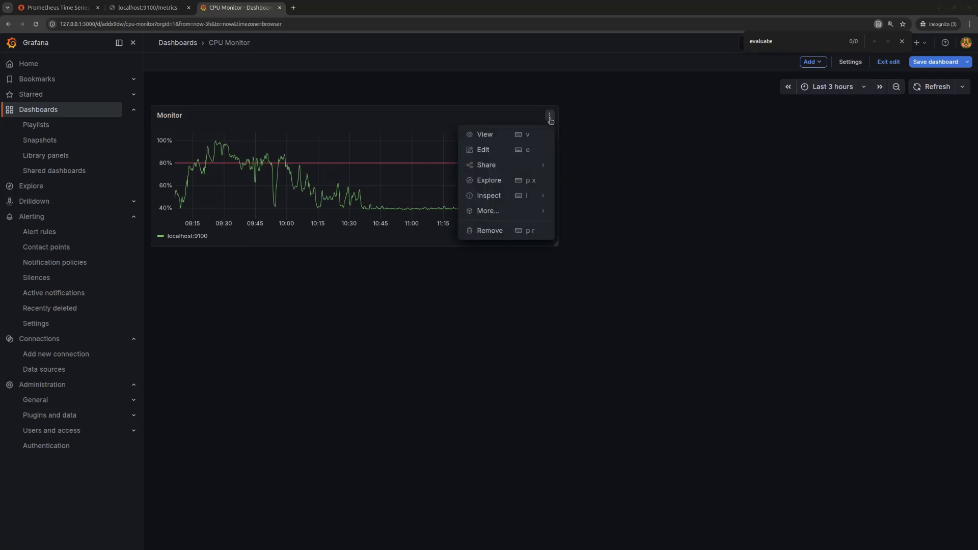
left_click(511, 151)
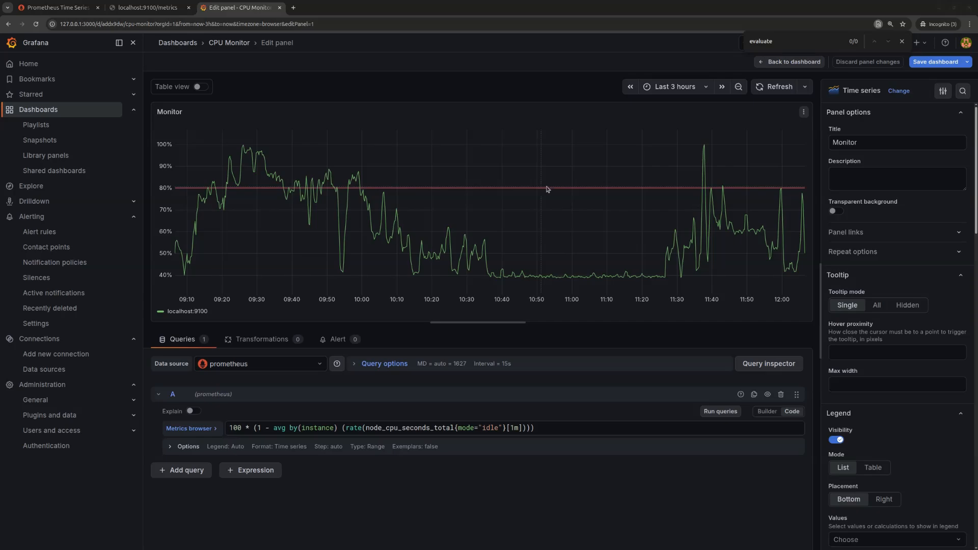
- Compare the node_load1 graph in Prometheus, the raw metrics at localhost:9100/metrics and the Grafana panel
left_click(79, 7)
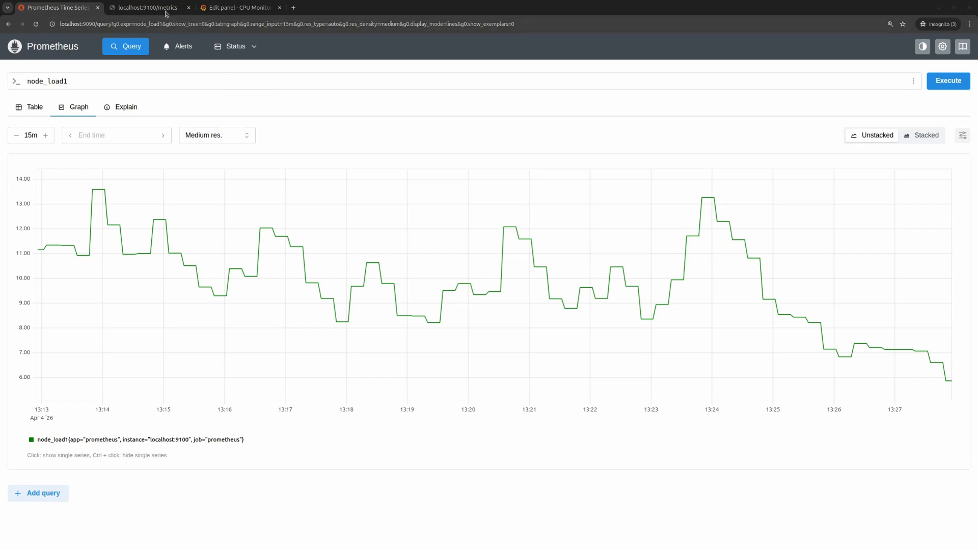
left_click(148, 7)
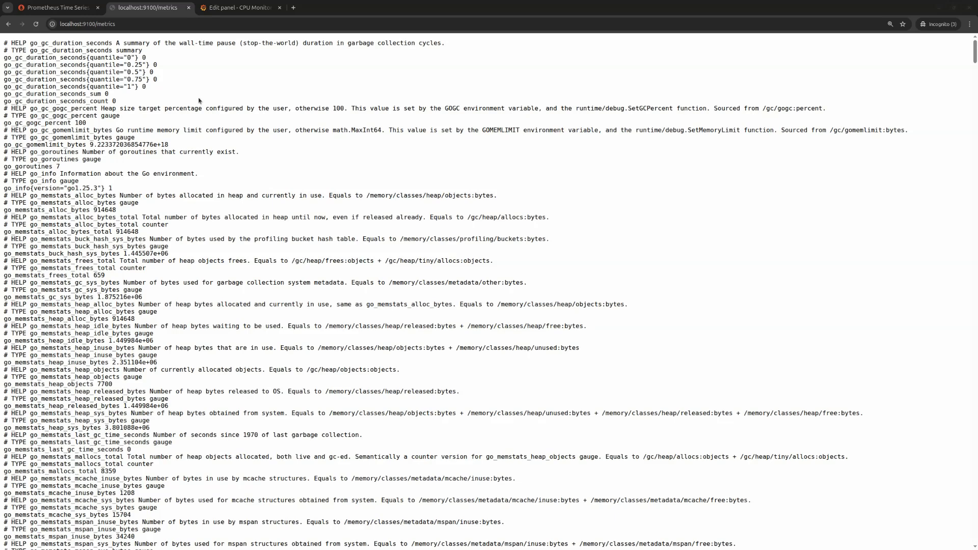
left_click_drag(974, 53, 952, 51)
left_click(60, 7)
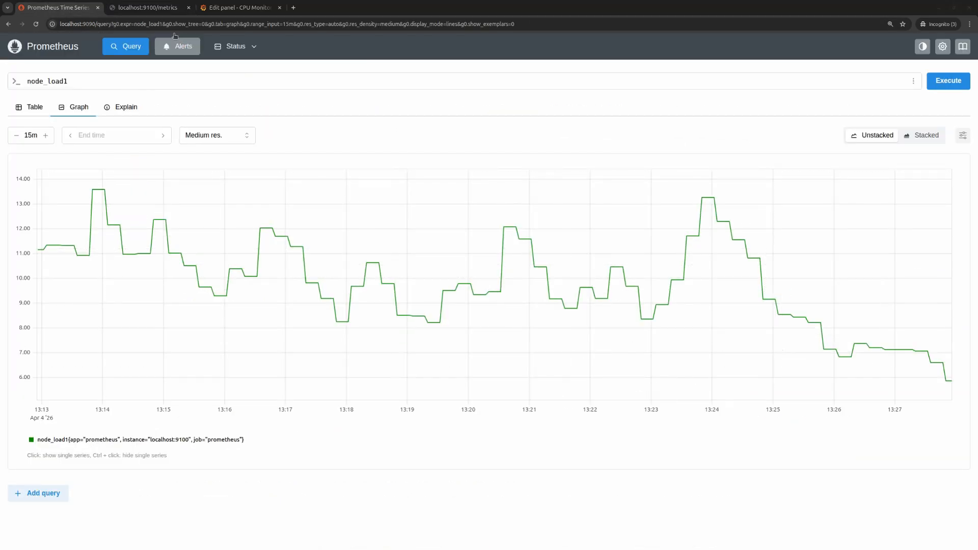
left_click(147, 8)
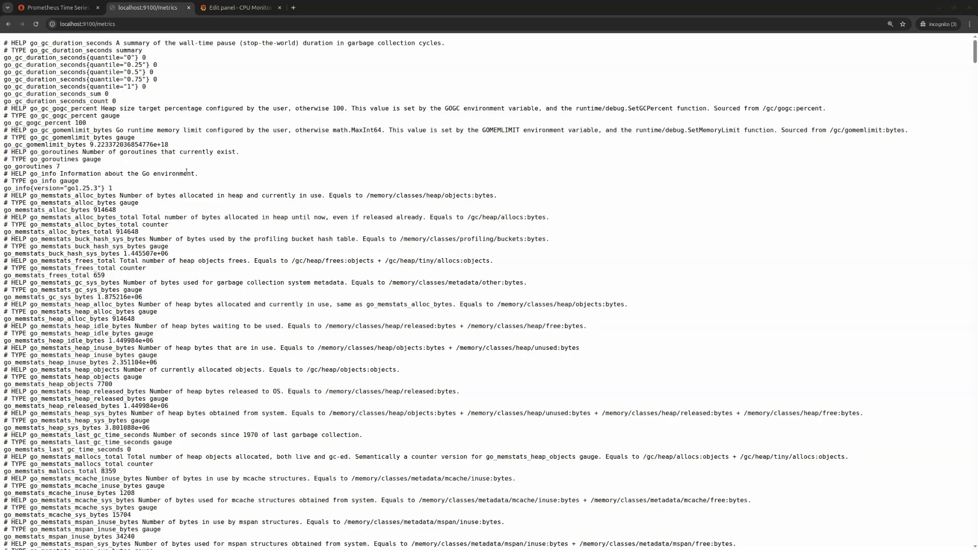
left_click_drag(228, 225, 80, 50)
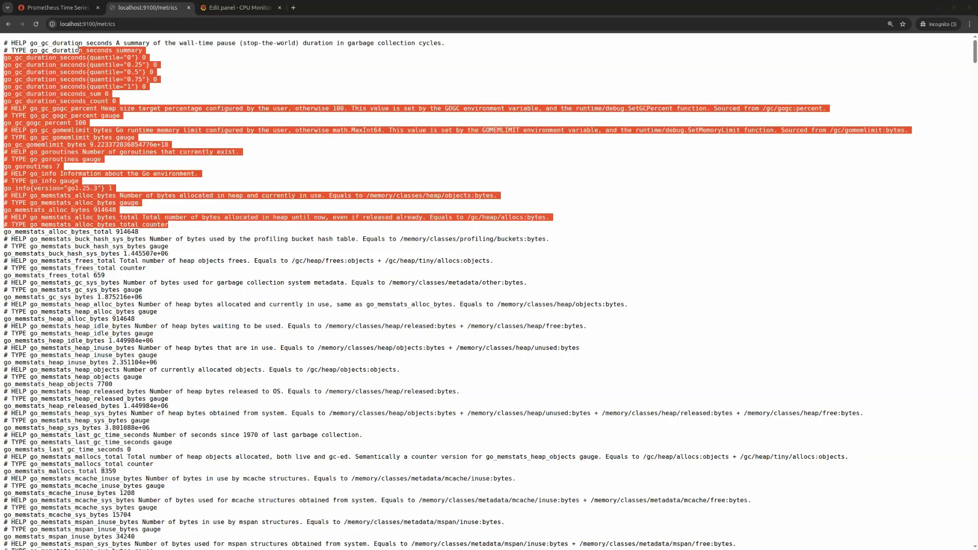
left_click(70, 7)
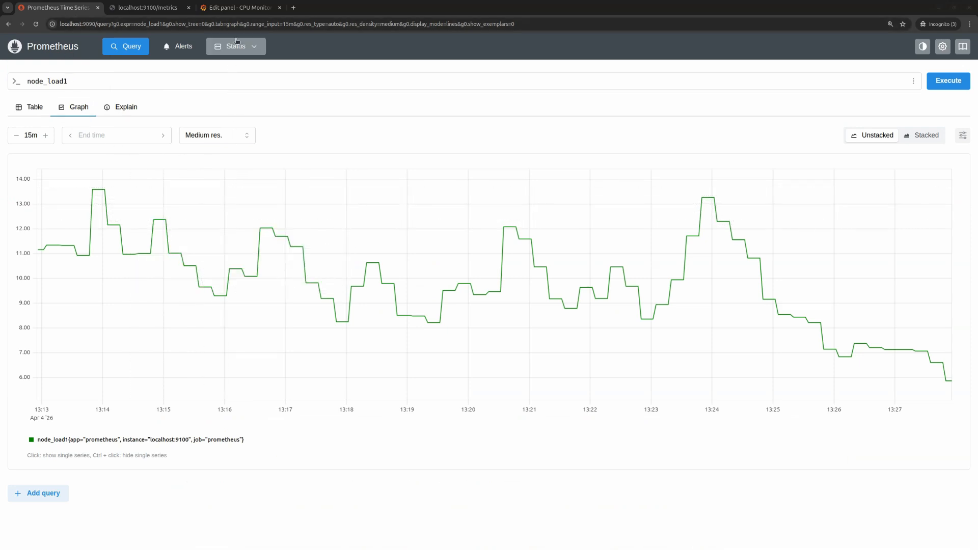
left_click(233, 8)
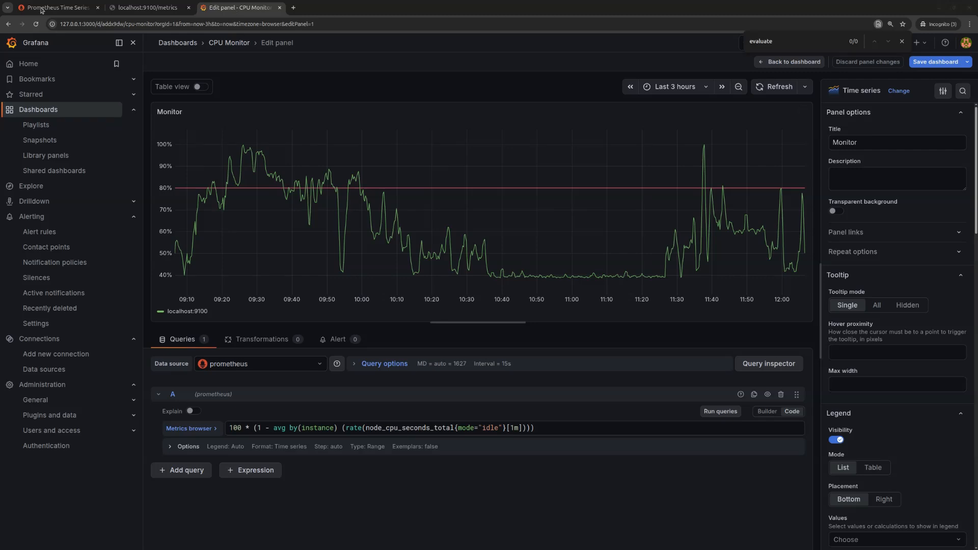
left_click(73, 8)
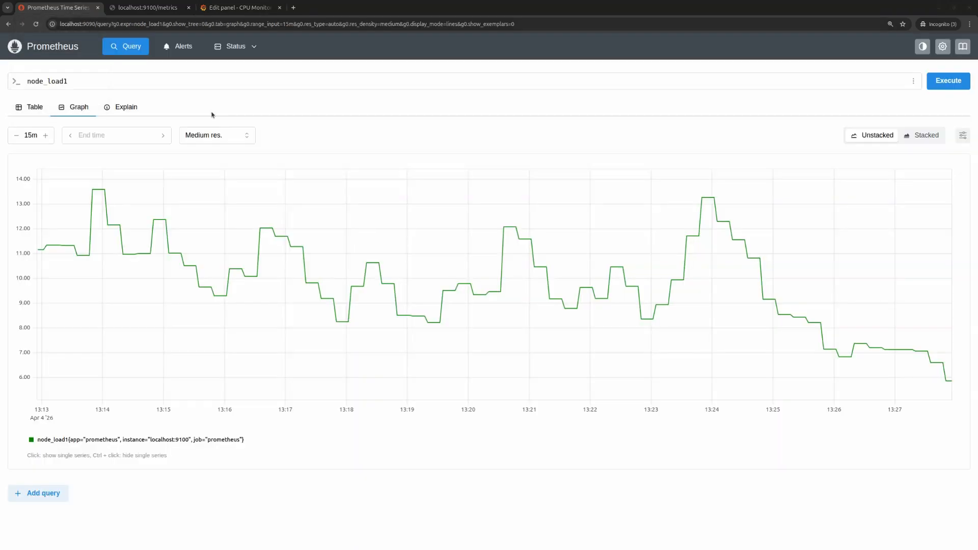
left_click(156, 9)
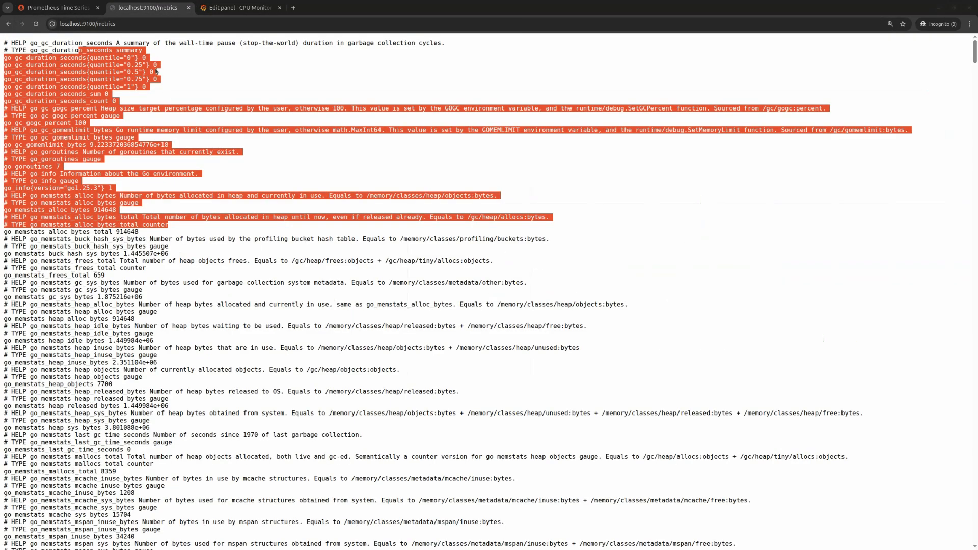
left_click(157, 72)
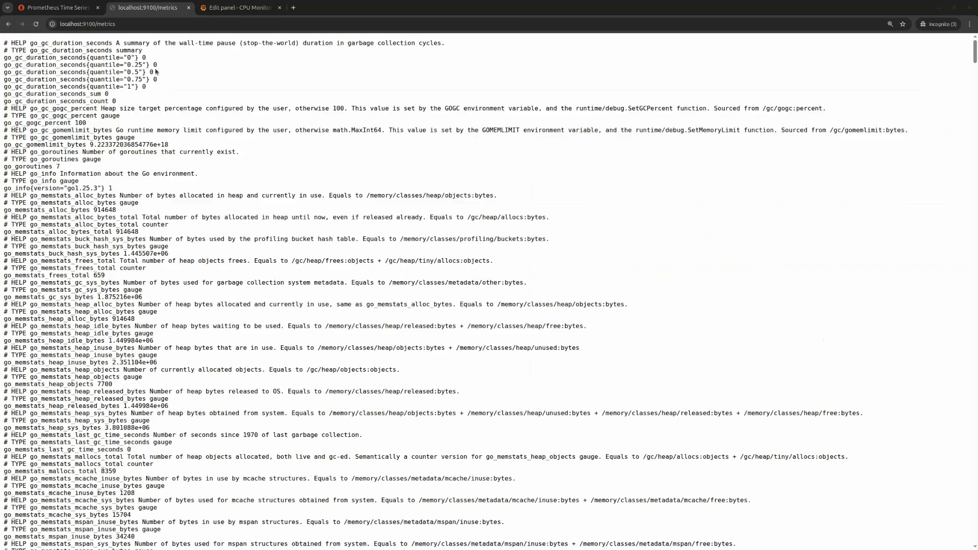
left_click(77, 9)
- Return to the Grafana panel editor and examine the parts of query A: the idle CPU rate, the average by instance and the multiplication by 100
left_click(222, 12)
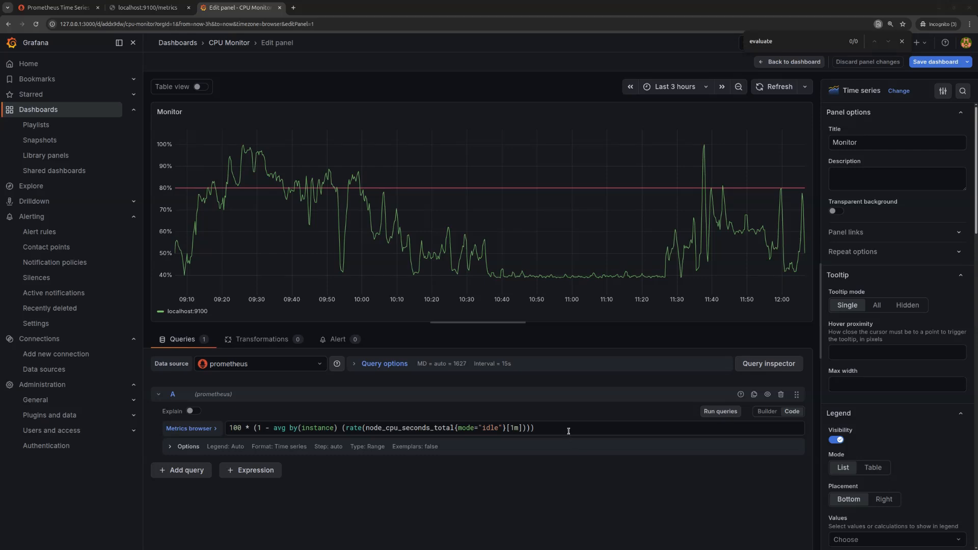
left_click_drag(571, 429, 231, 426)
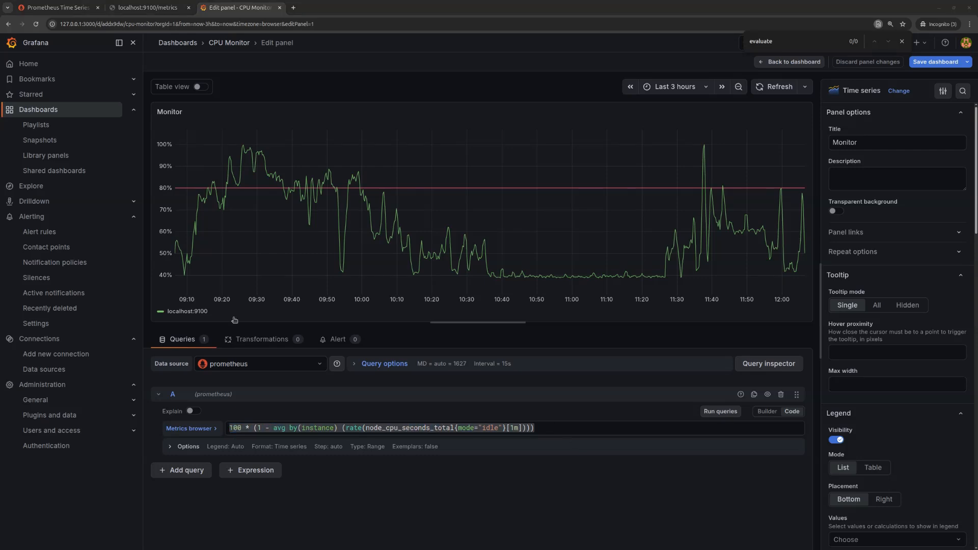
left_click(573, 429)
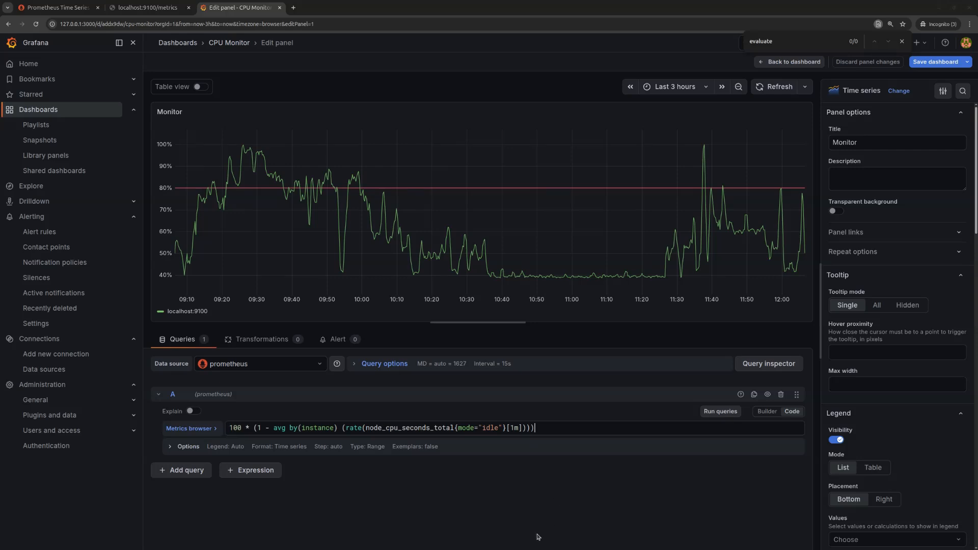
left_click_drag(363, 428, 505, 429)
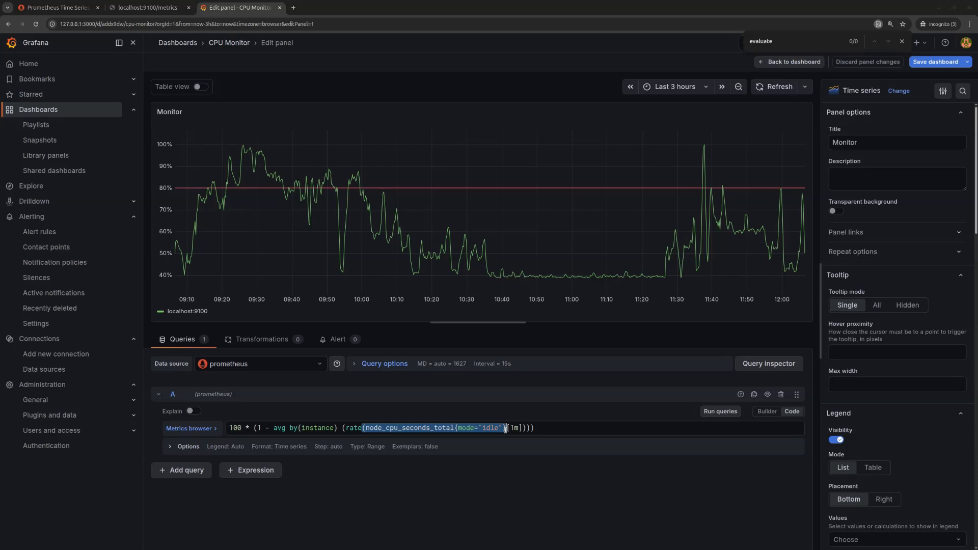
left_click_drag(505, 430, 507, 429)
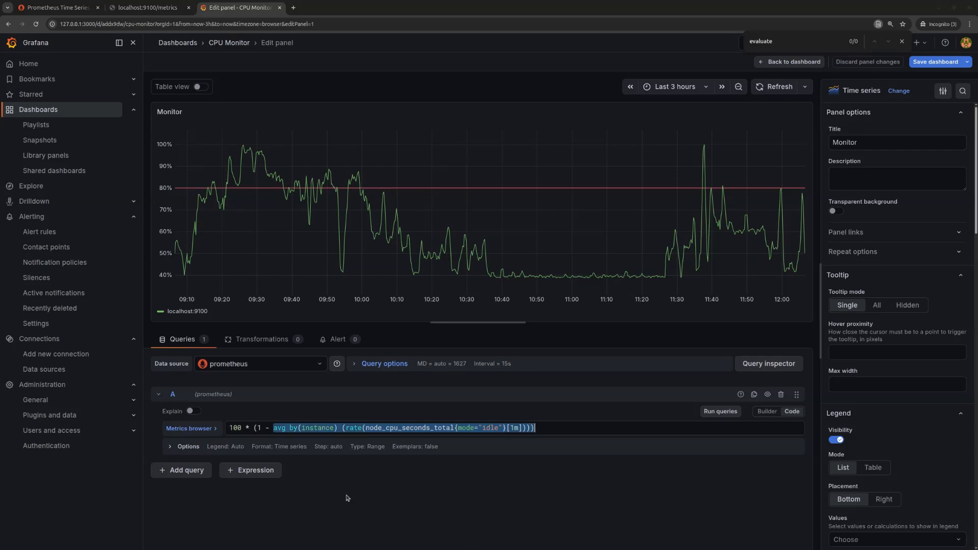
left_click(265, 428)
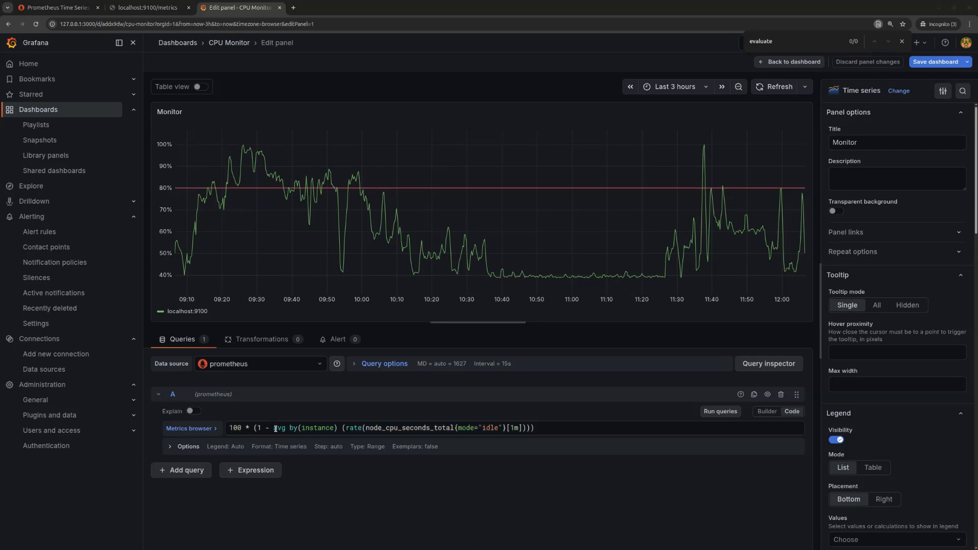
mouse_move(274, 429)
left_mouse_down()
mouse_move(338, 428)
mouse_move(270, 428)
left_mouse_up()
left_click(299, 428)
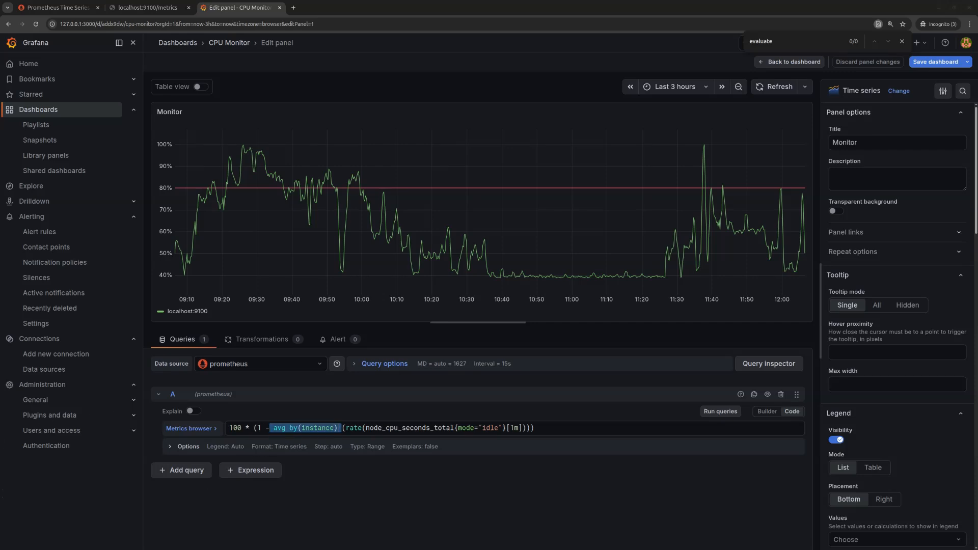
left_click(253, 428)
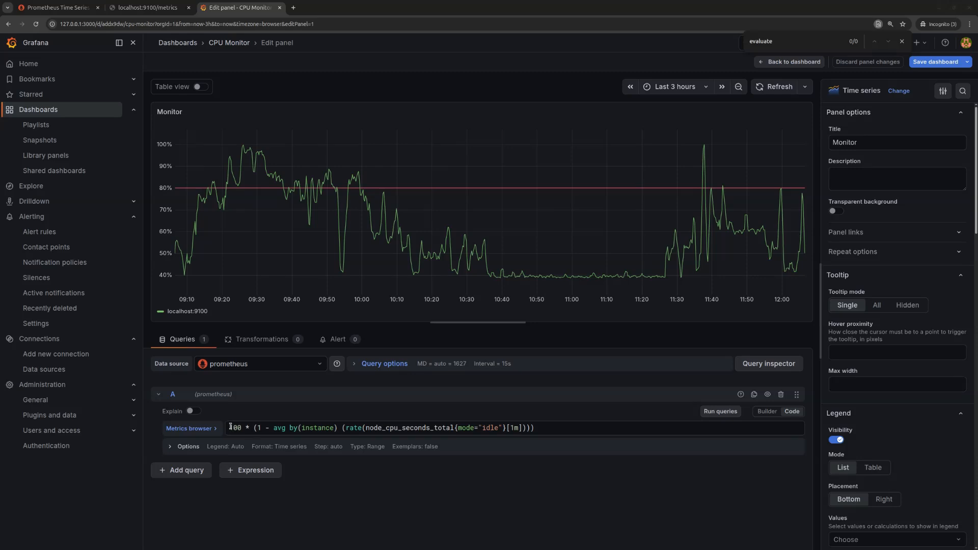
left_click_drag(231, 428, 255, 429)
left_click(561, 429)
- Review the Monitor panel's threshold settings, standard options and graph style options
left_click_drag(976, 157, 977, 510)
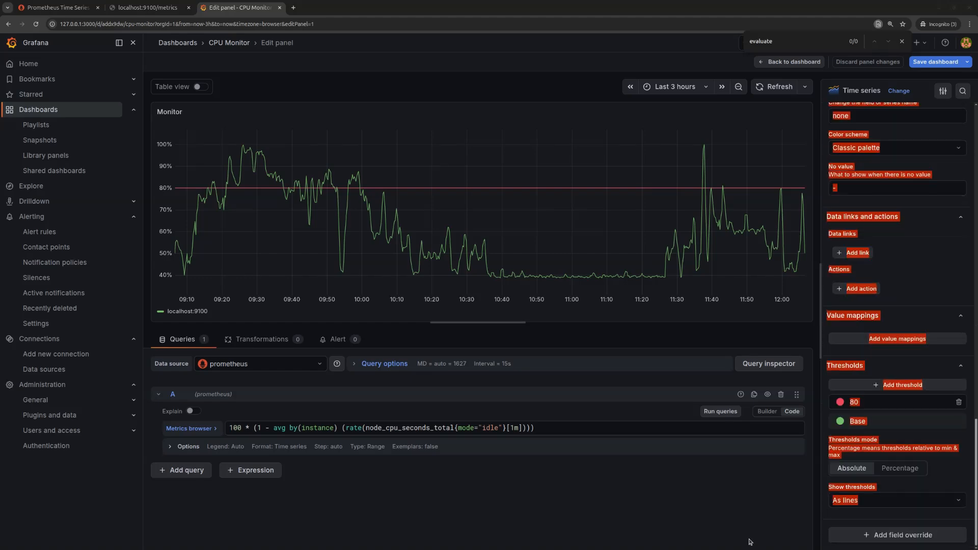
left_click(749, 520)
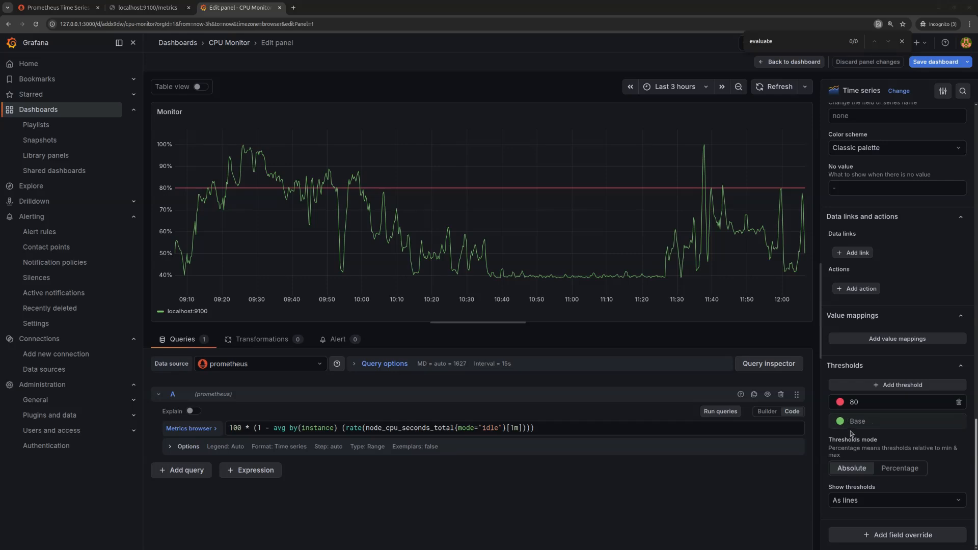
scroll(960, 308, "up", 6)
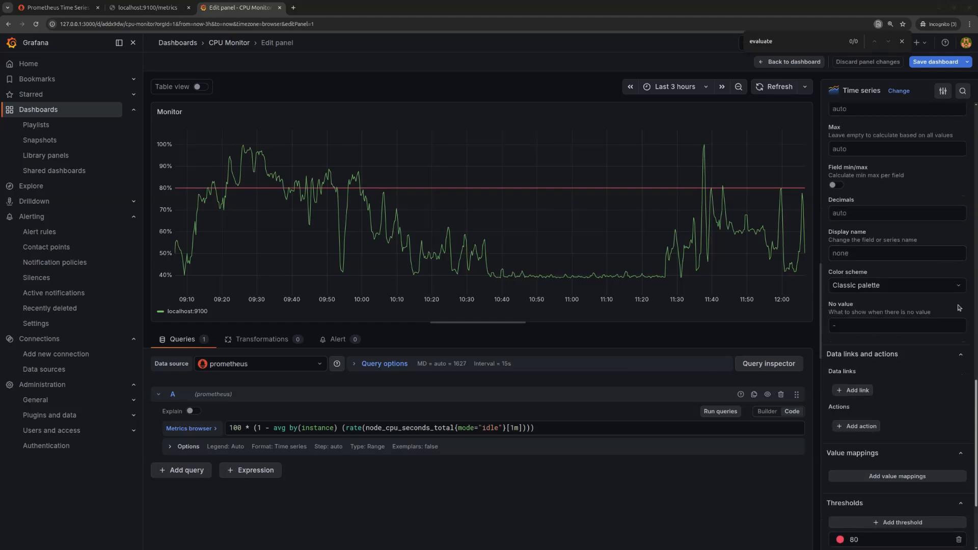
scroll(960, 308, "up", 10)
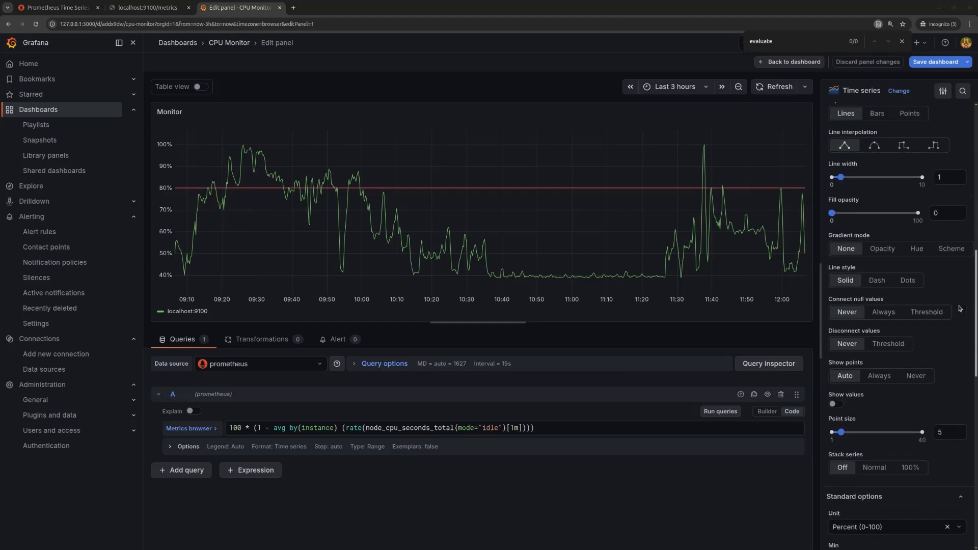
scroll(960, 308, "up", 5)
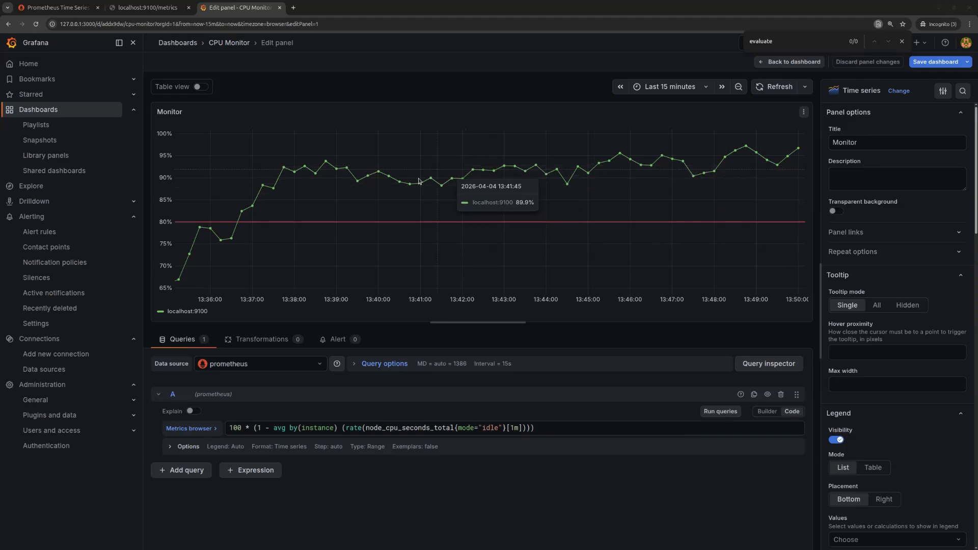
- Change the Monitor panel's visualization to Gauge and refresh its data
left_click(899, 92)
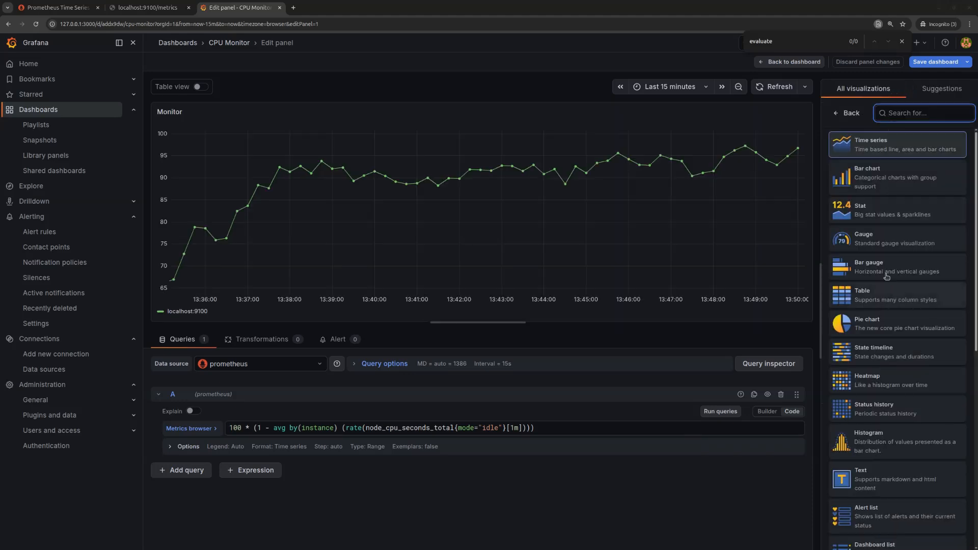
left_click(878, 236)
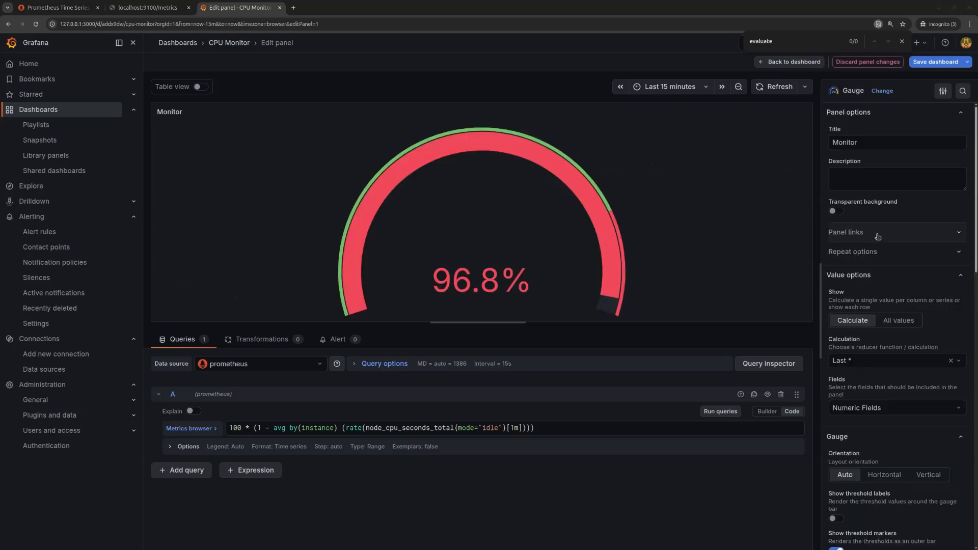
left_click(785, 85)
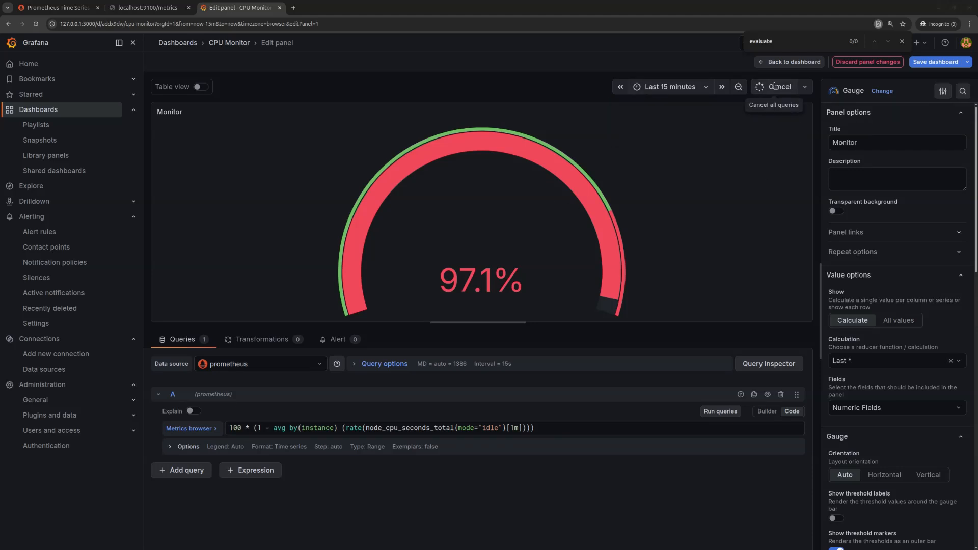
left_click(771, 88)
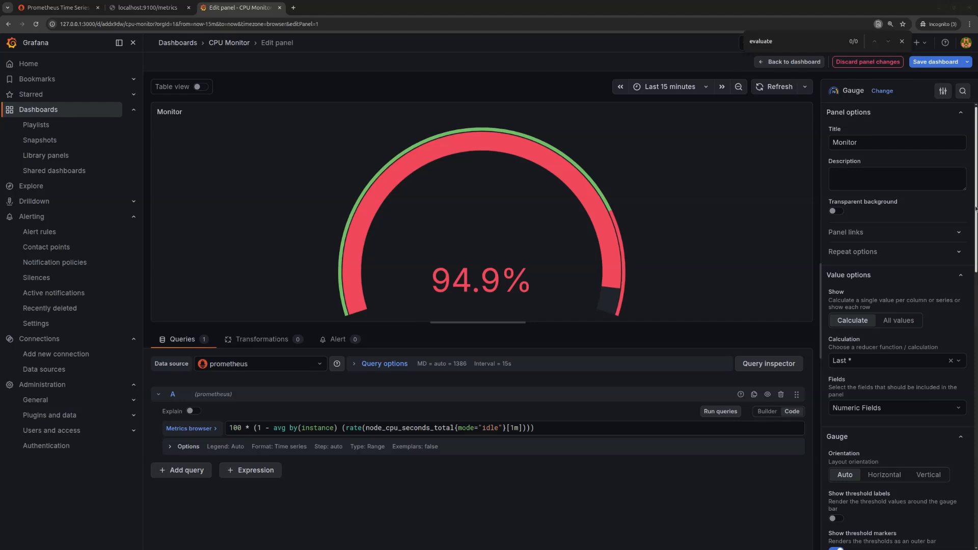
- Refresh the Monitor gauge and set its red threshold to 95
left_click_drag(975, 209, 977, 510)
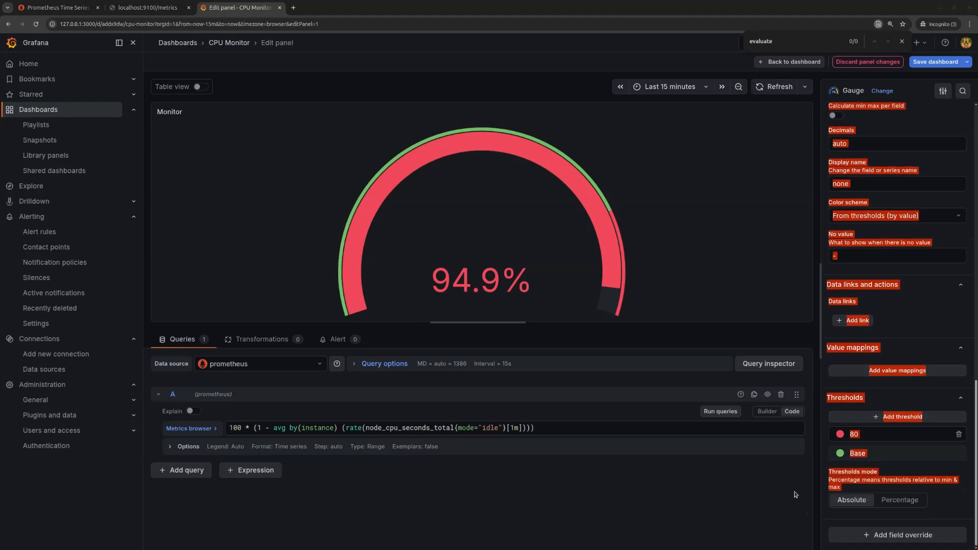
left_click(875, 434)
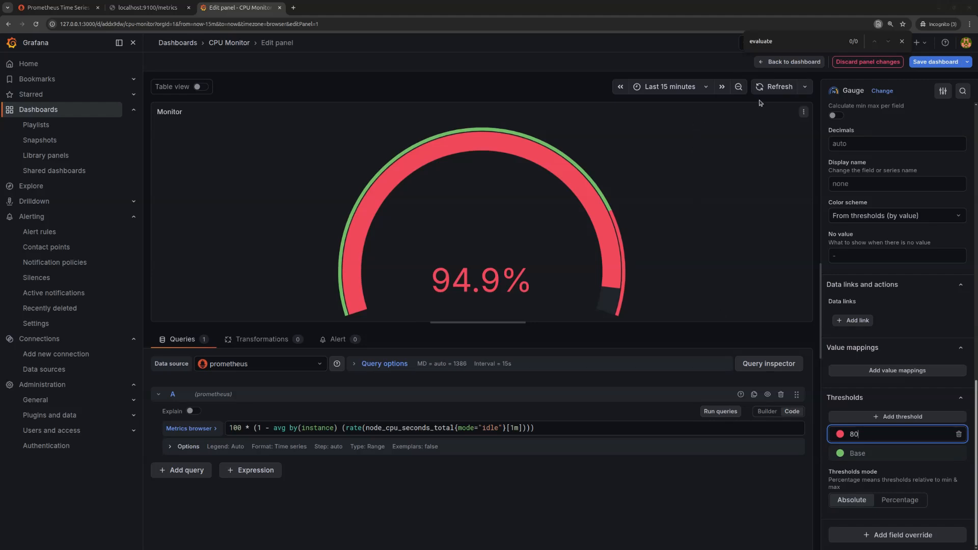
left_click(778, 85)
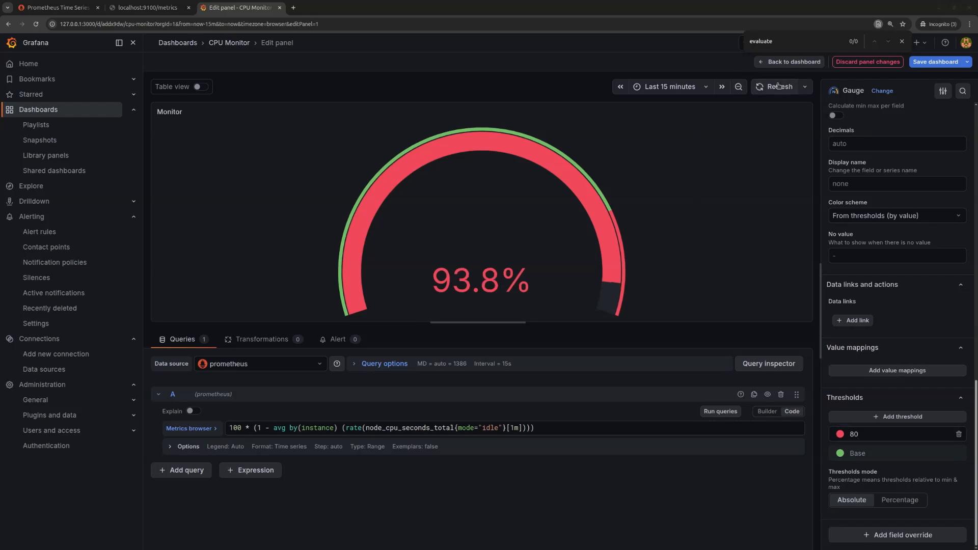
left_click(875, 438)
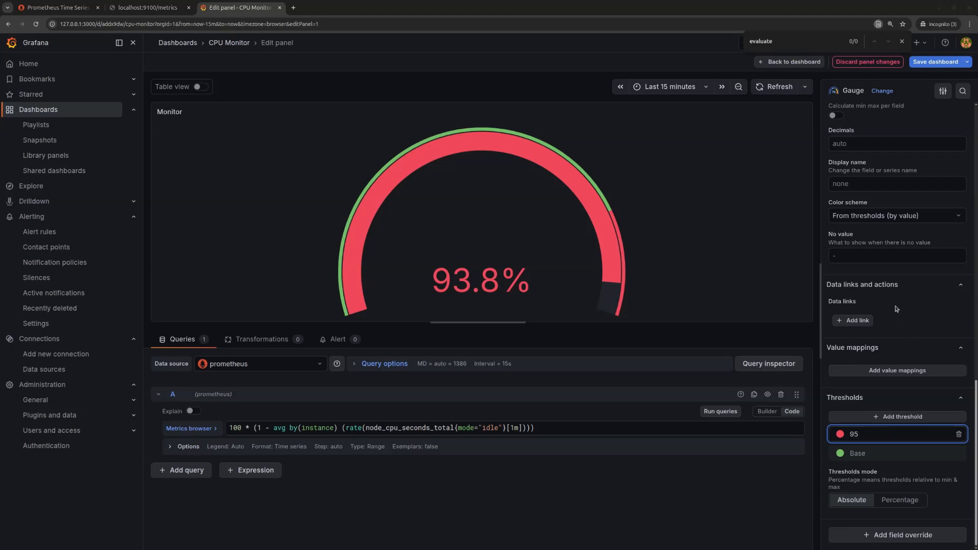
type("95")
- Save the dashboard with the gauge changes and refresh the Monitor panel's data
left_click(937, 61)
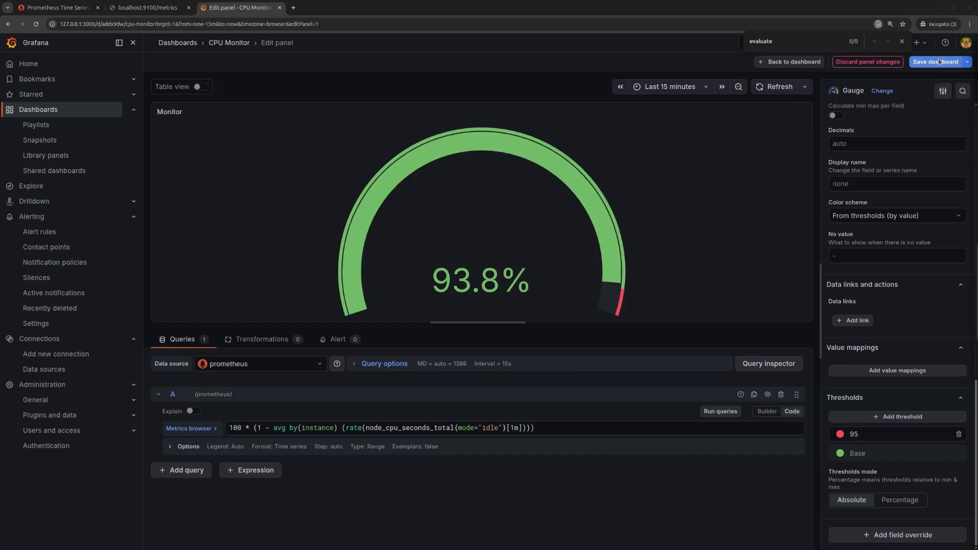
left_click(552, 208)
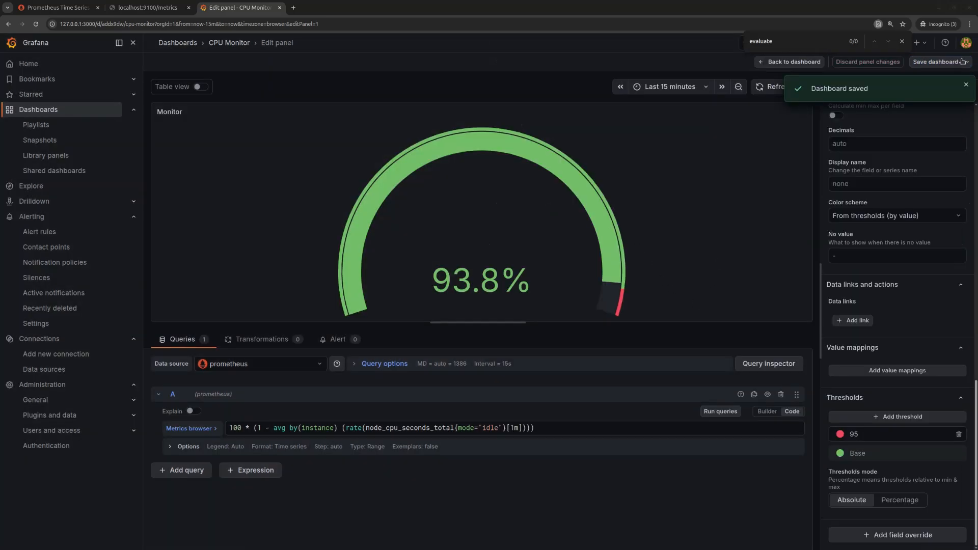
left_click(966, 86)
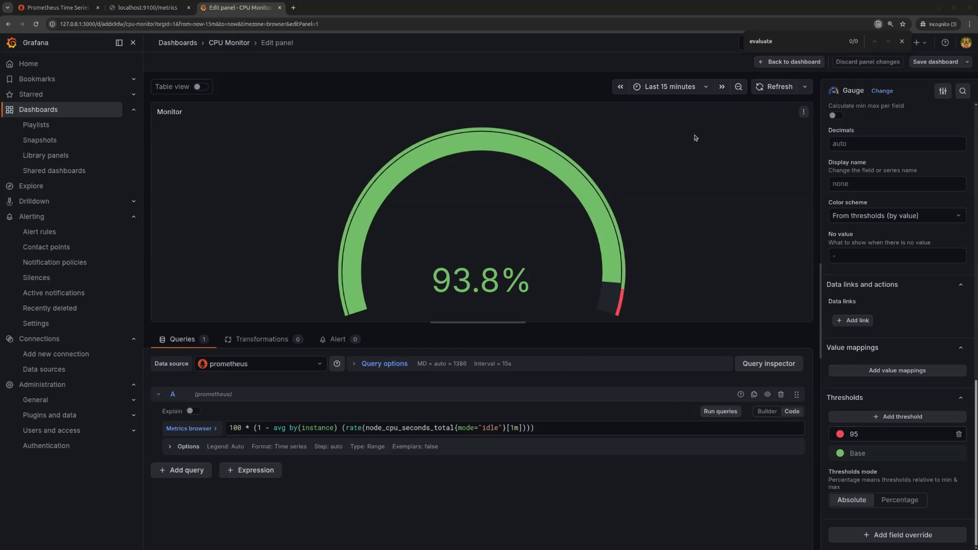
left_click(781, 87)
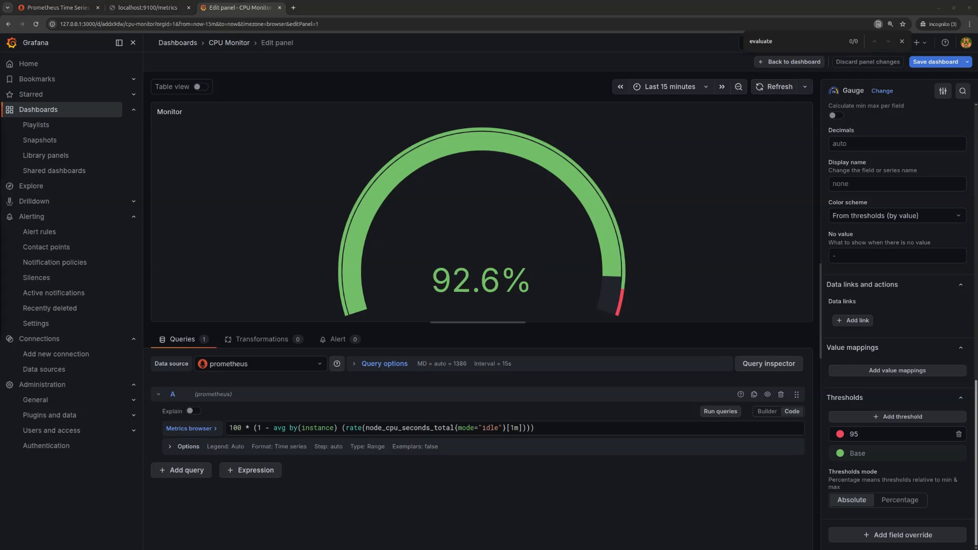
- Open a terminal and run stress --cpu $(nproc) to load all CPU cores
key("ctrl+alt+t")
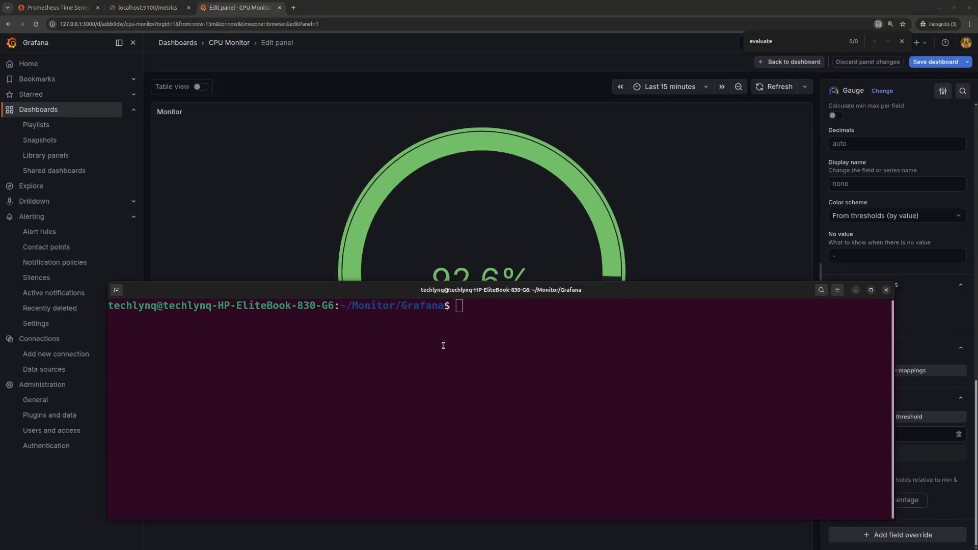
right_click(496, 317)
left_click(514, 349)
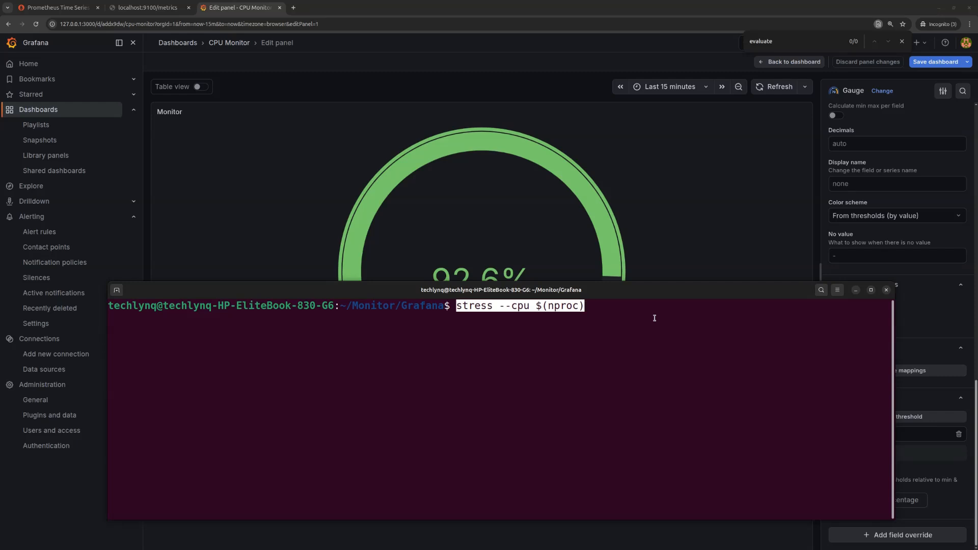
key("Return")
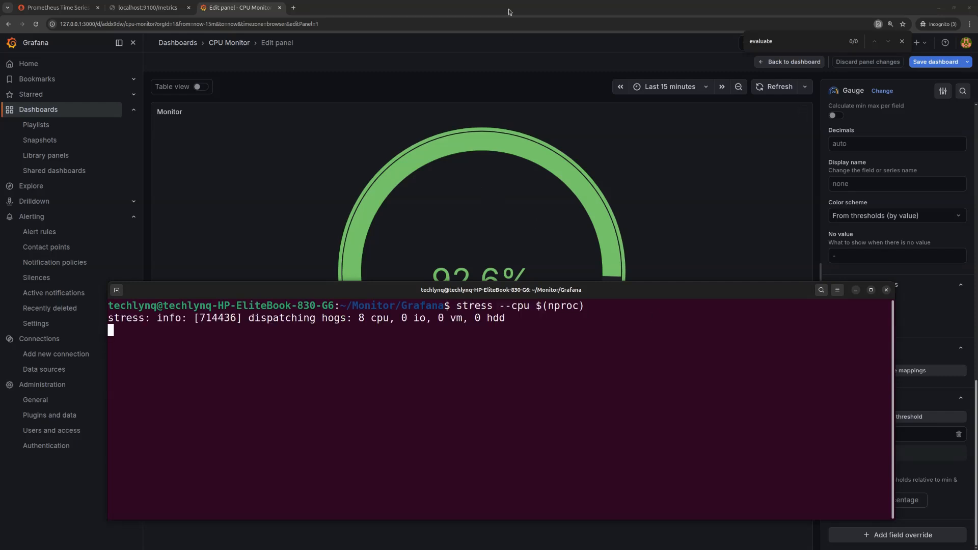
- Return to the Grafana Monitor gauge and refresh it repeatedly to follow CPU usage while the stress command runs
left_click(480, 190)
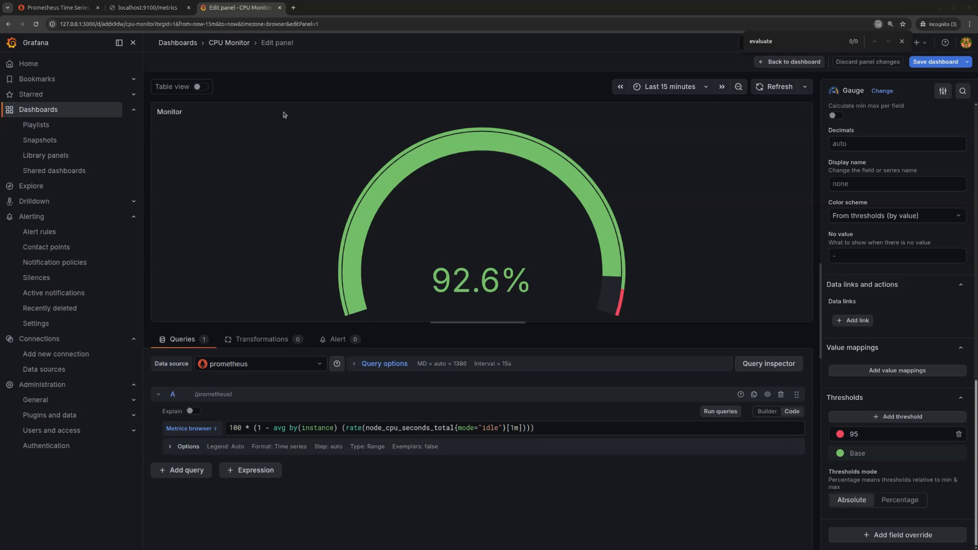
left_click(778, 88)
left_click(778, 88)
left_click(773, 87)
key("alt+Tab")
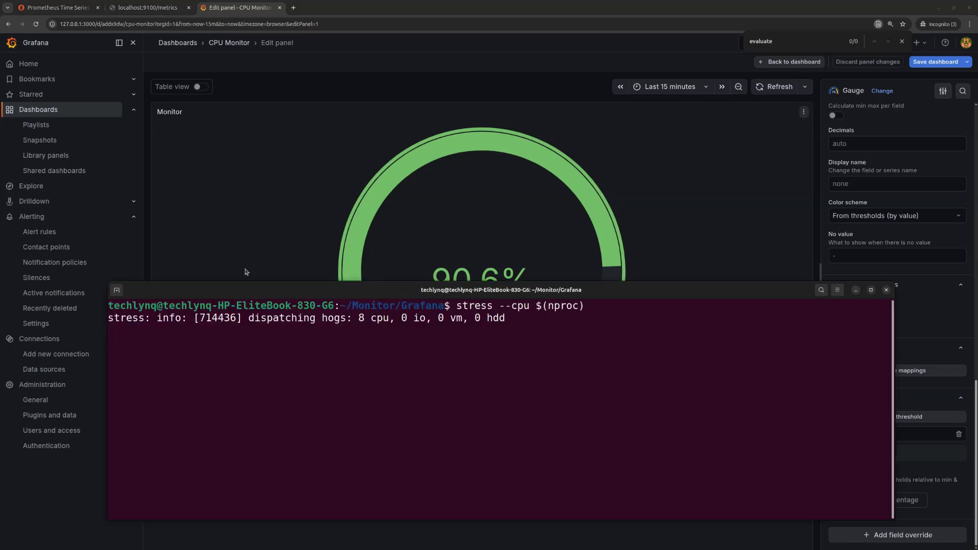
mouse_move(237, 292)
left_mouse_down()
mouse_move(457, 331)
mouse_move(315, 278)
mouse_move(242, 280)
left_mouse_up()
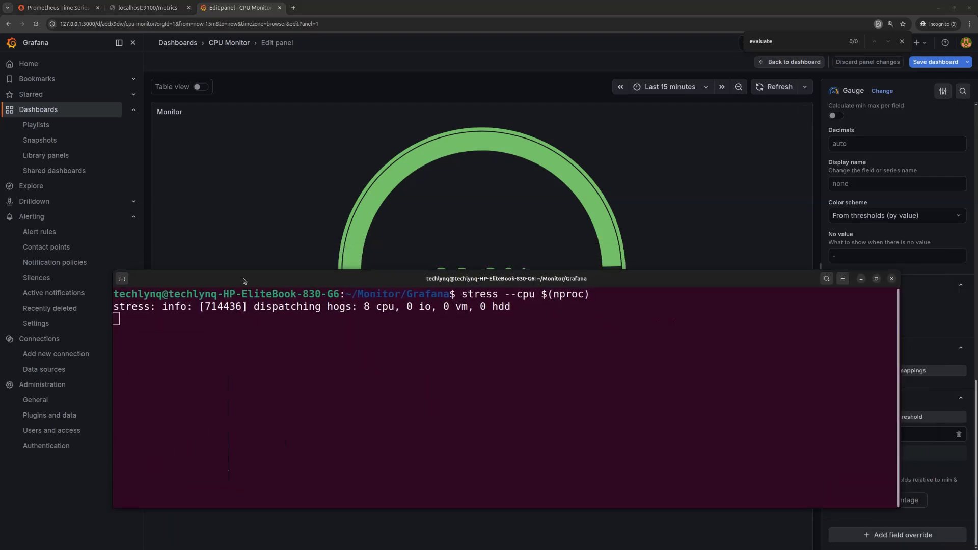
left_click(861, 279)
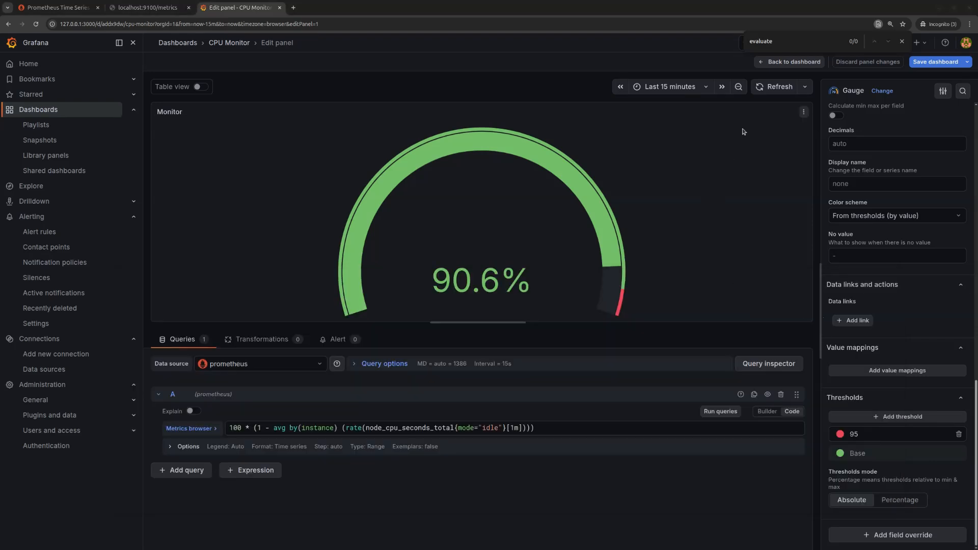
left_click(773, 87)
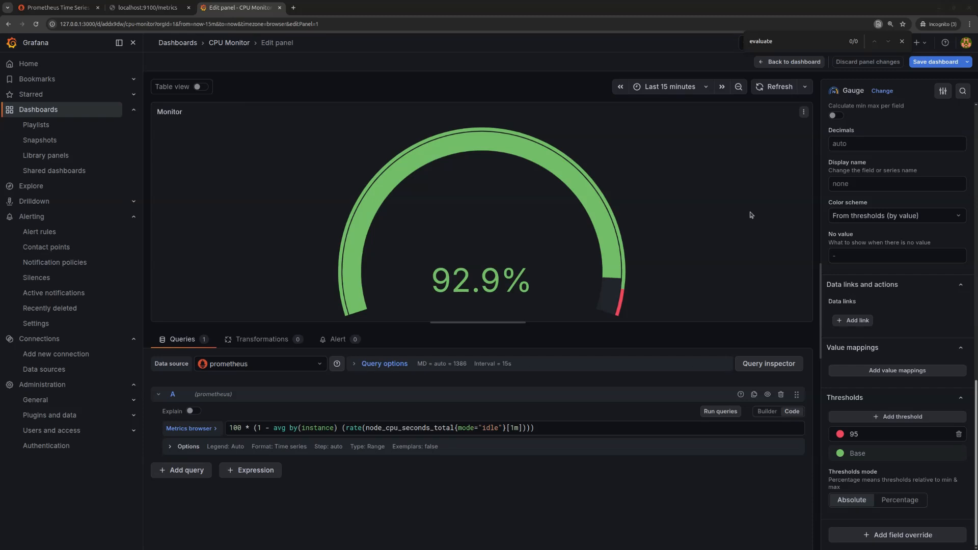
left_click(781, 88)
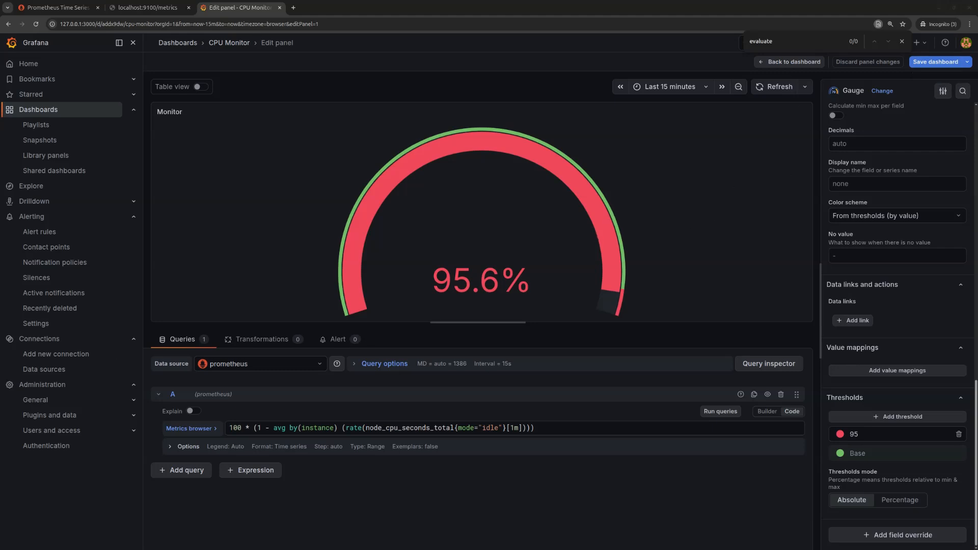
- View the running stress command in the terminal below the gauge, and return to Grafana to update the reading
key("alt+Tab")
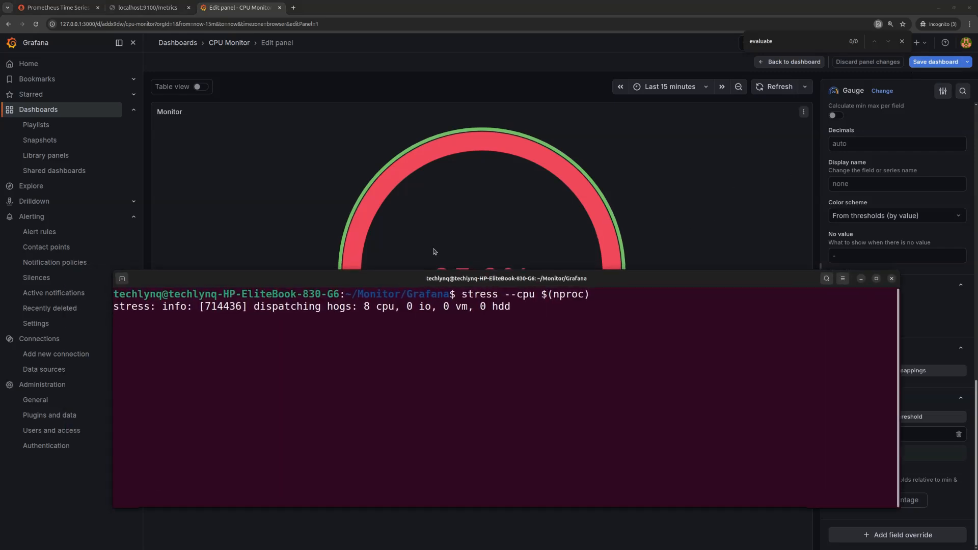
left_click_drag(382, 289, 356, 341)
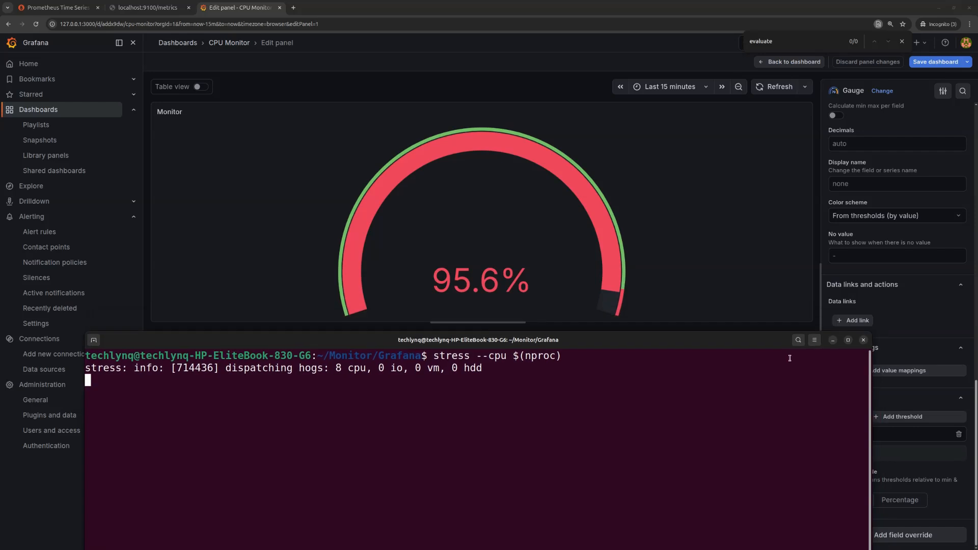
left_click(703, 12)
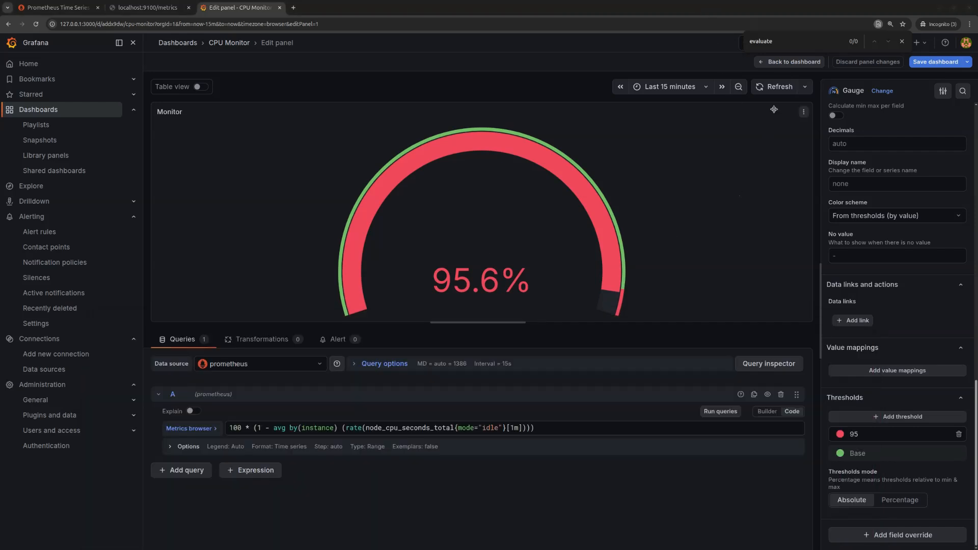
left_click(776, 86)
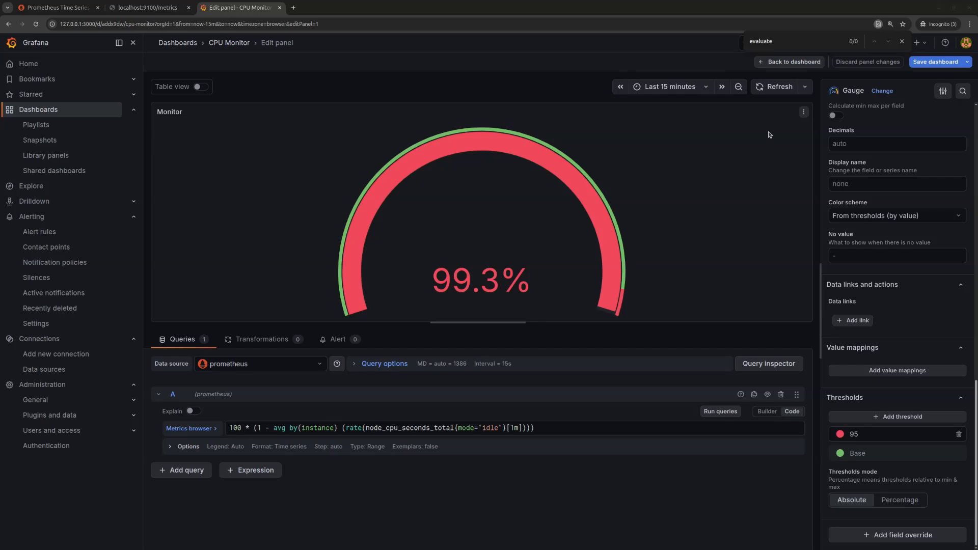
left_click(778, 87)
left_click(775, 89)
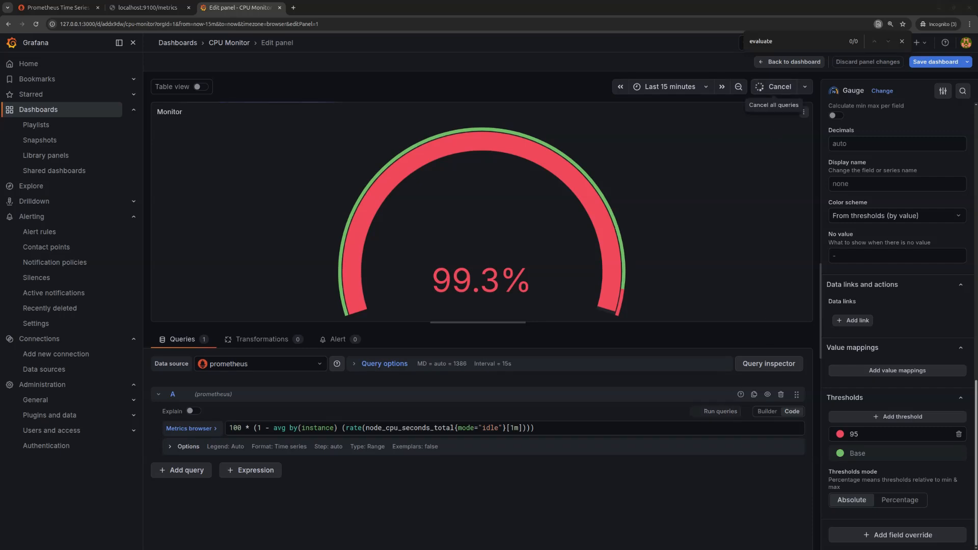
- Compare the terminal's stress command with the Monitor gauge, and refresh the gauge several more times in Grafana
key("alt+Tab")
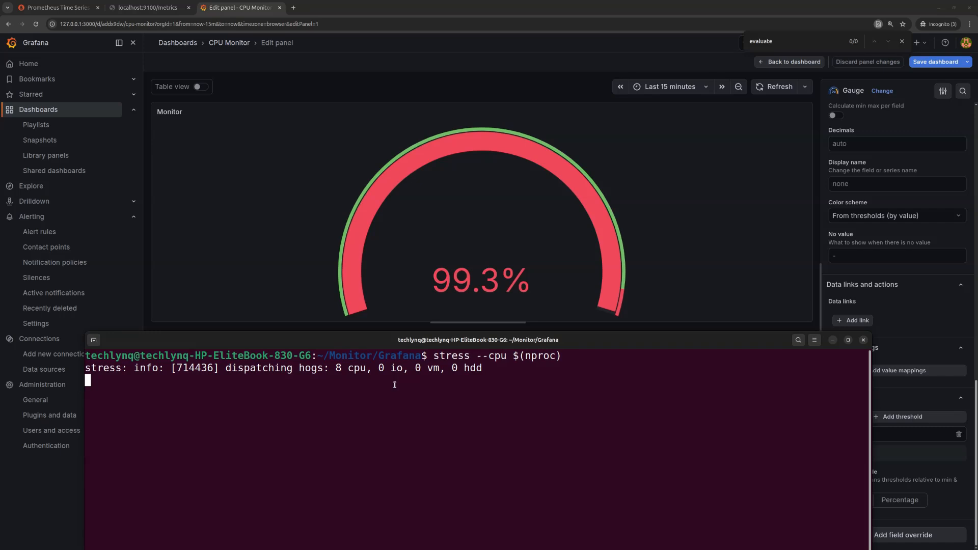
left_click_drag(372, 341, 389, 357)
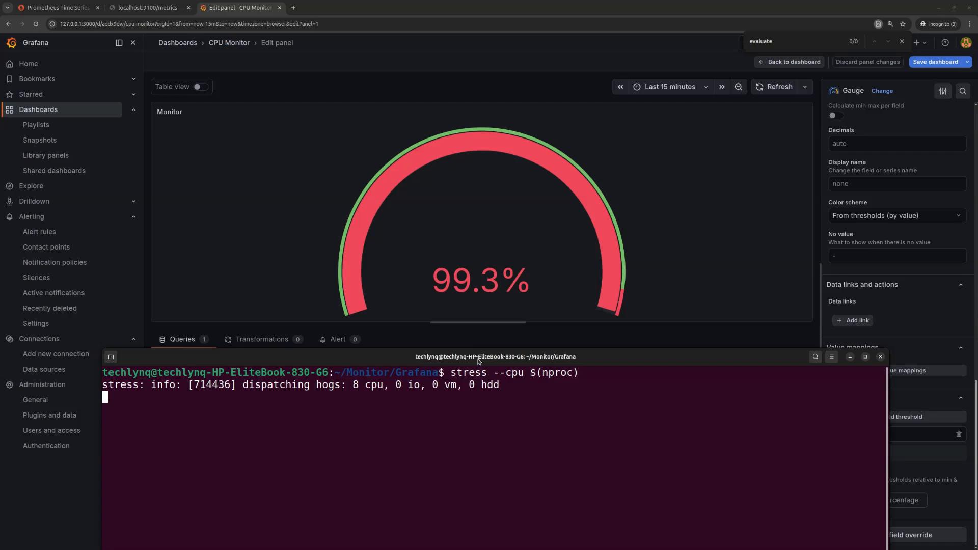
left_click_drag(378, 362, 370, 326)
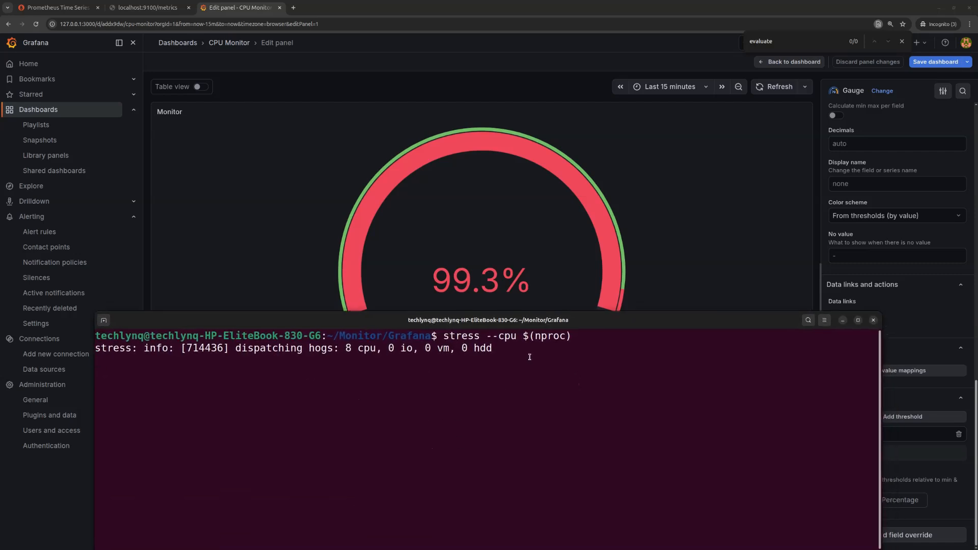
left_click(733, 14)
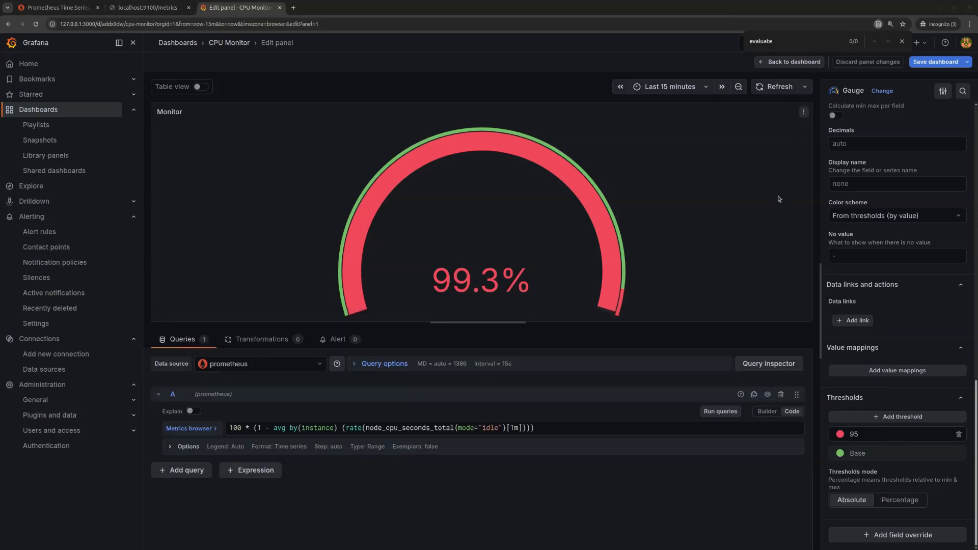
left_click(770, 89)
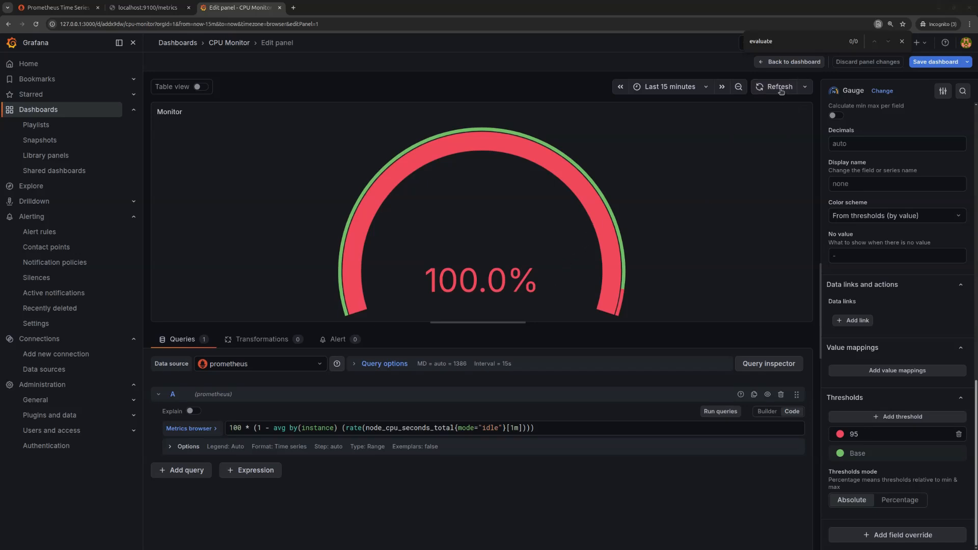
left_click(780, 86)
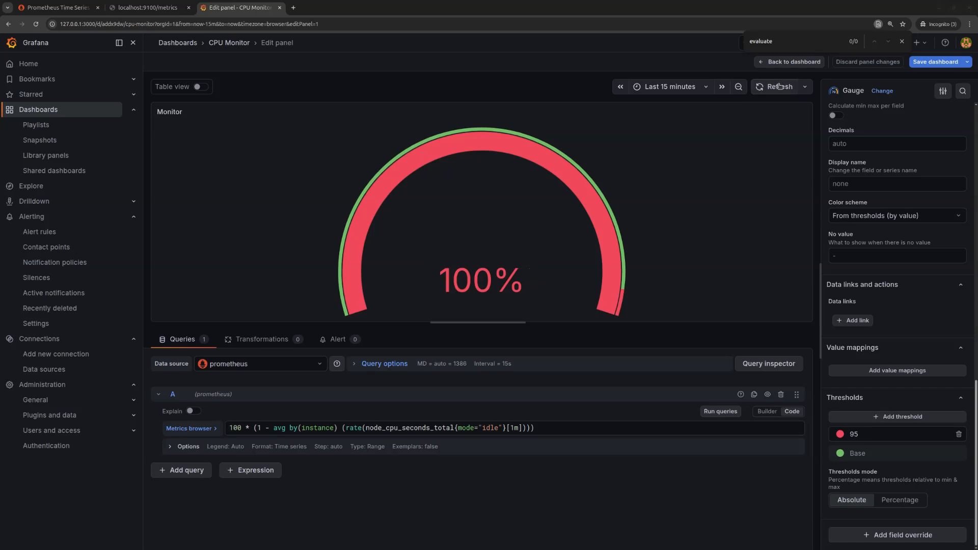
left_click(781, 90)
- Check the stress process in the terminal once more and reload the Monitor gauge's data in Grafana
key("alt+Tab")
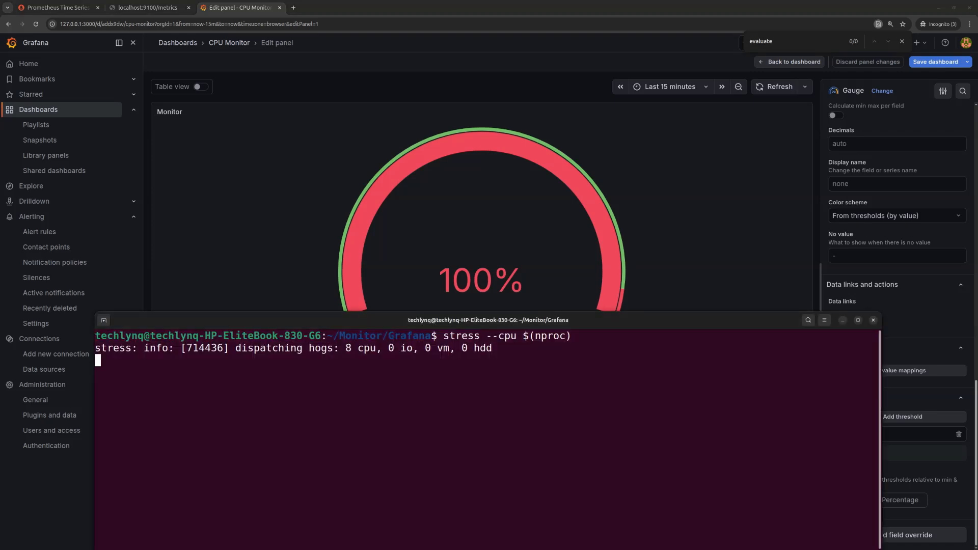
left_click_drag(375, 321, 374, 339)
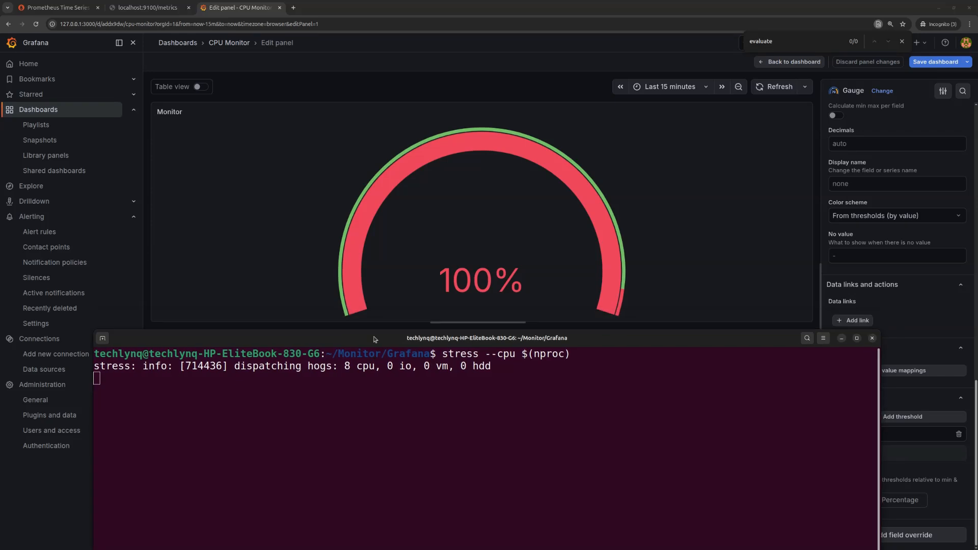
left_click(773, 10)
left_click(772, 89)
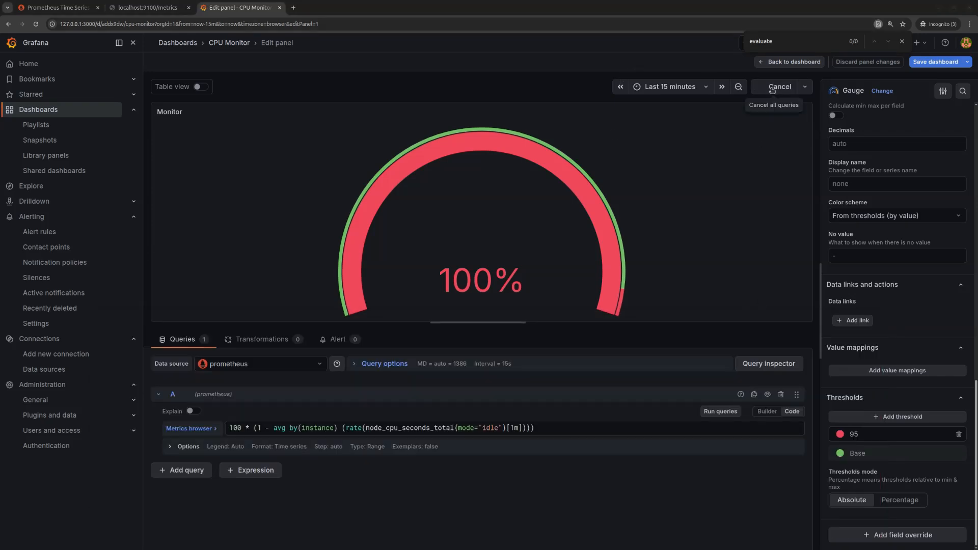
left_click(773, 89)
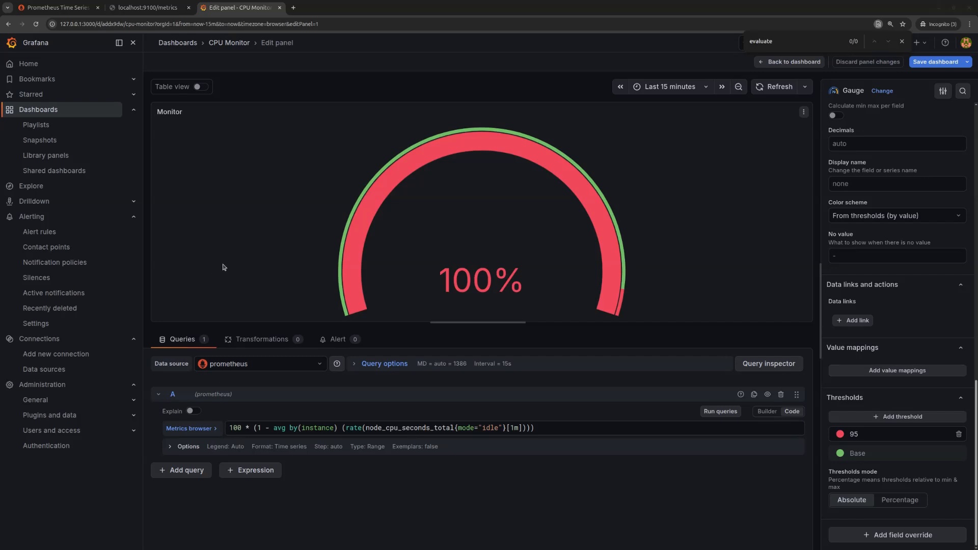
- View Grafana's Alert rules page and open the CPU Monitor dashboard from the dashboards list
left_click(44, 232)
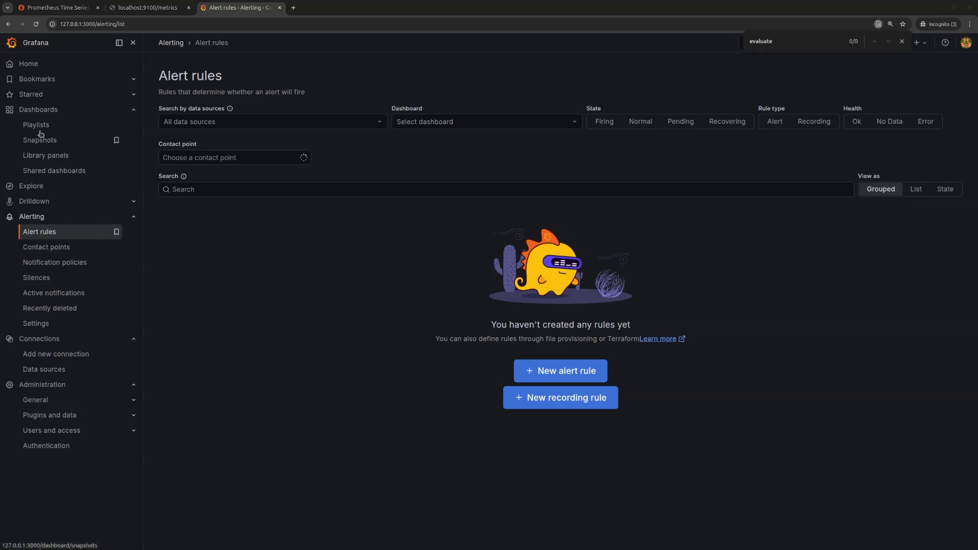
left_click(41, 112)
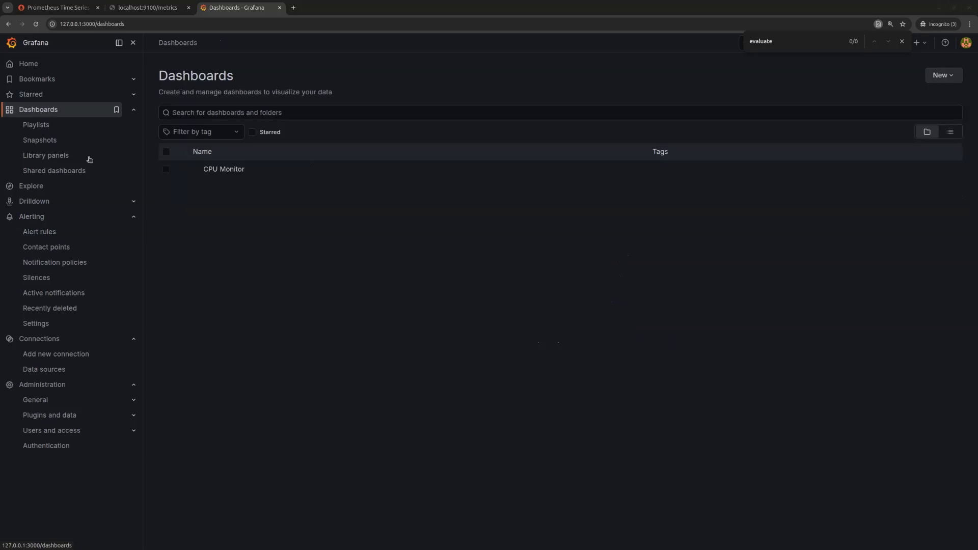
left_click(231, 169)
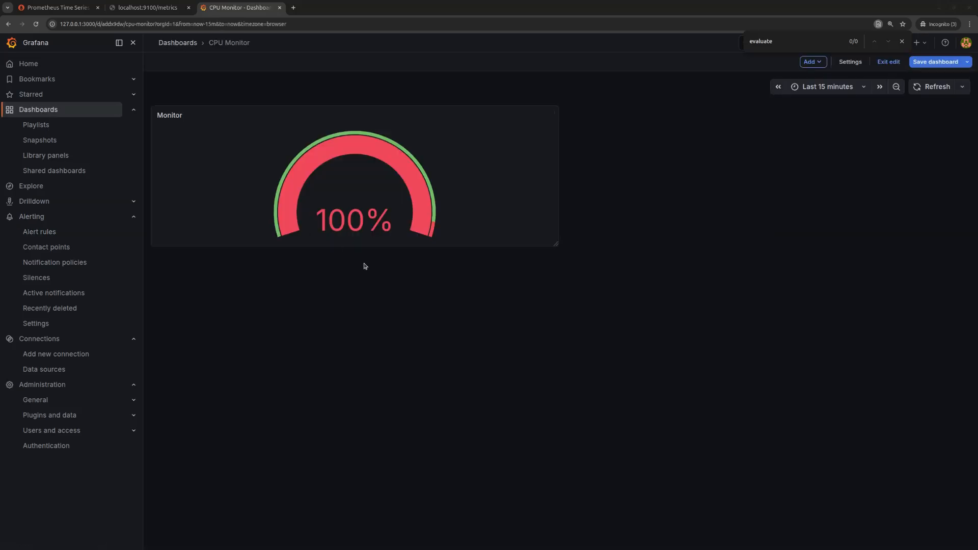
- Show the terminal running the stress command just below the Monitor gauge on the CPU Monitor dashboard
key("alt+Tab")
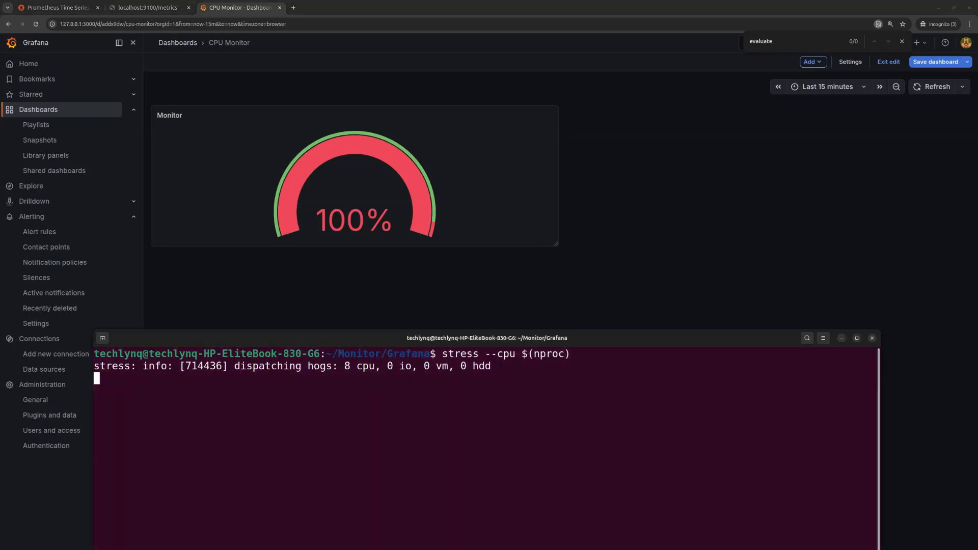
left_click_drag(228, 339, 310, 260)
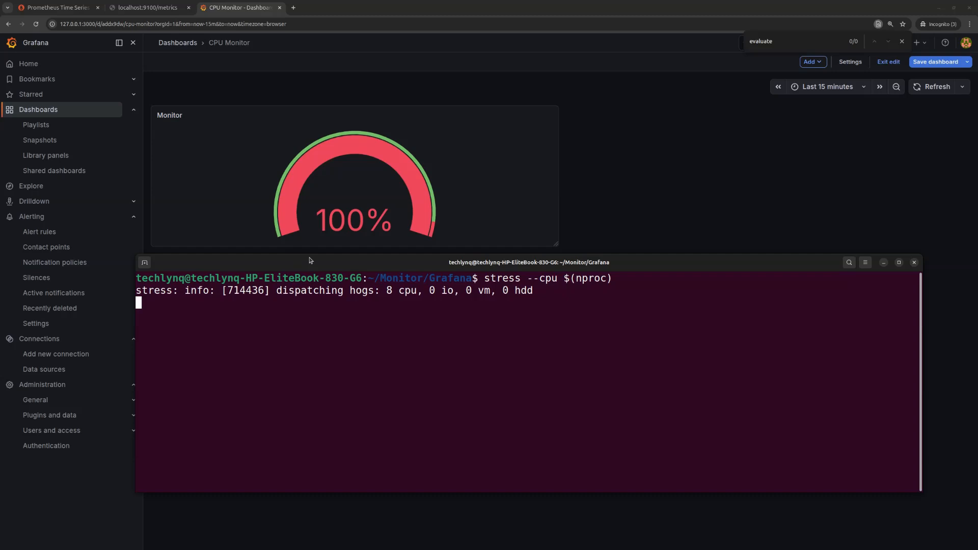
mouse_move(303, 261)
left_mouse_down()
mouse_move(307, 282)
mouse_move(302, 254)
left_mouse_up()
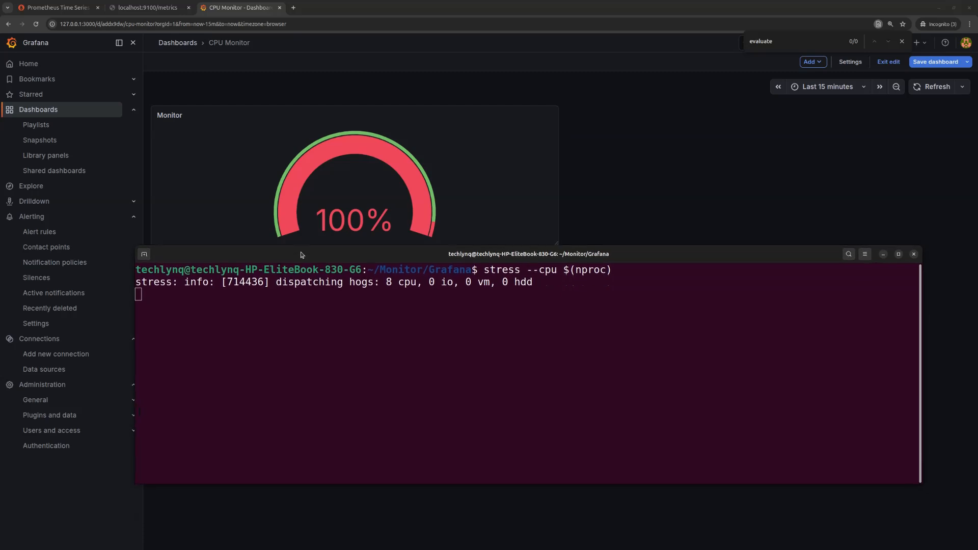